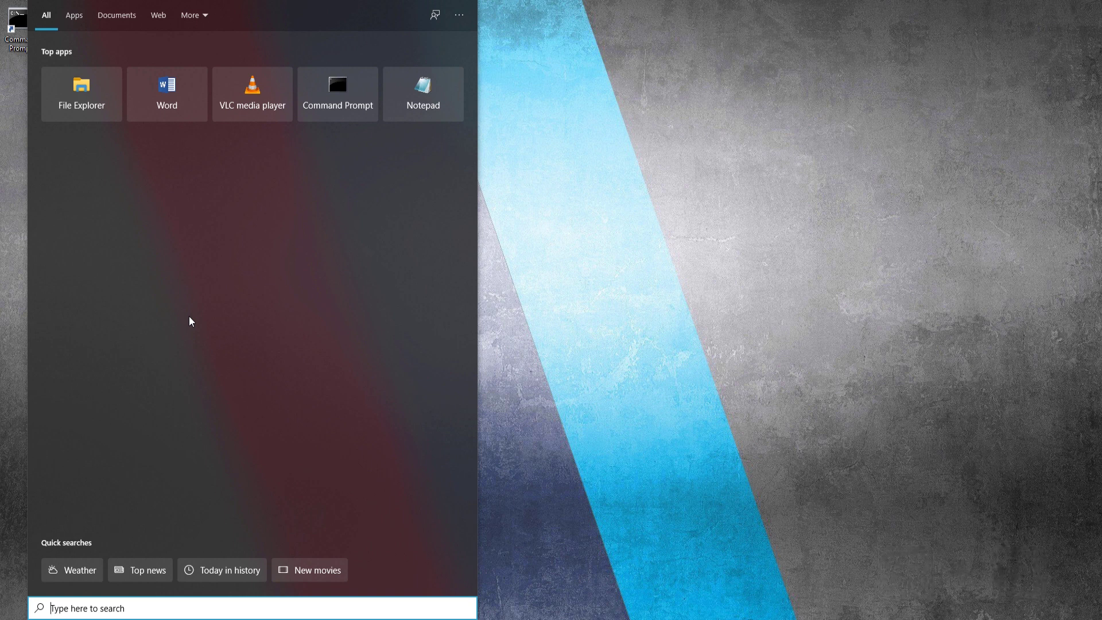
# Step: Open the Environment Variables window from System Properties and select the system Path variable
pyautogui.write('environment variable')
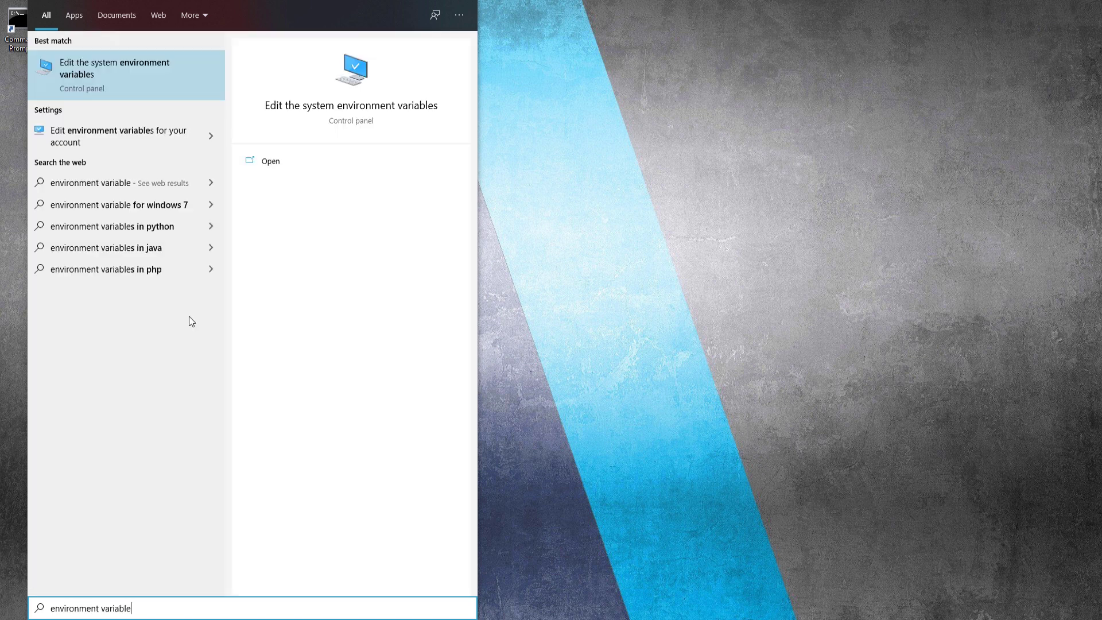
pyautogui.click(404, 108)
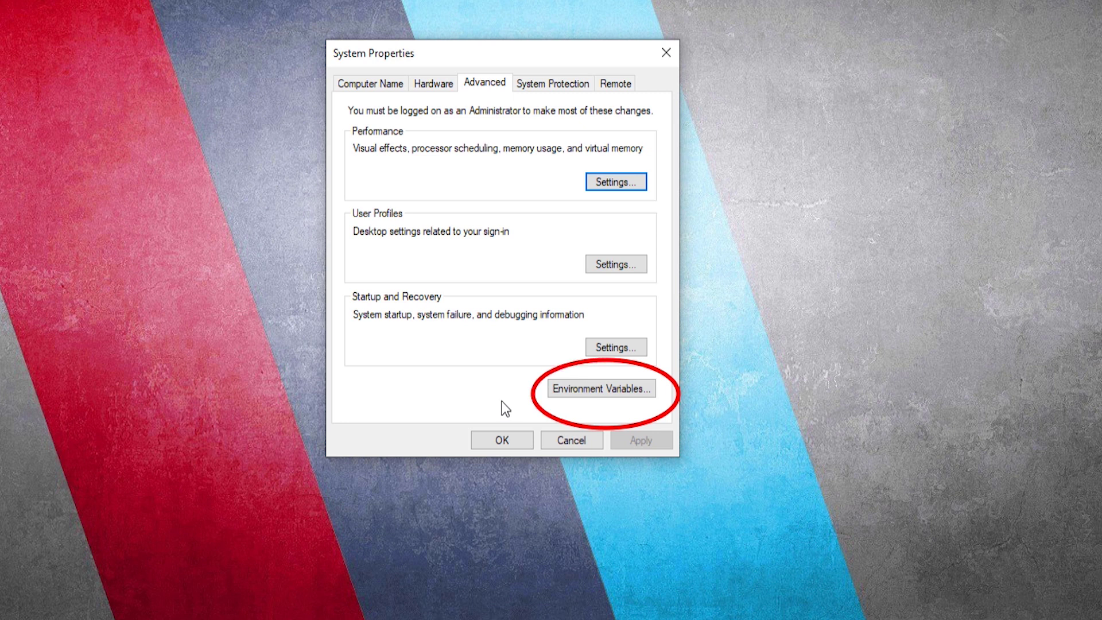
pyautogui.click(578, 395)
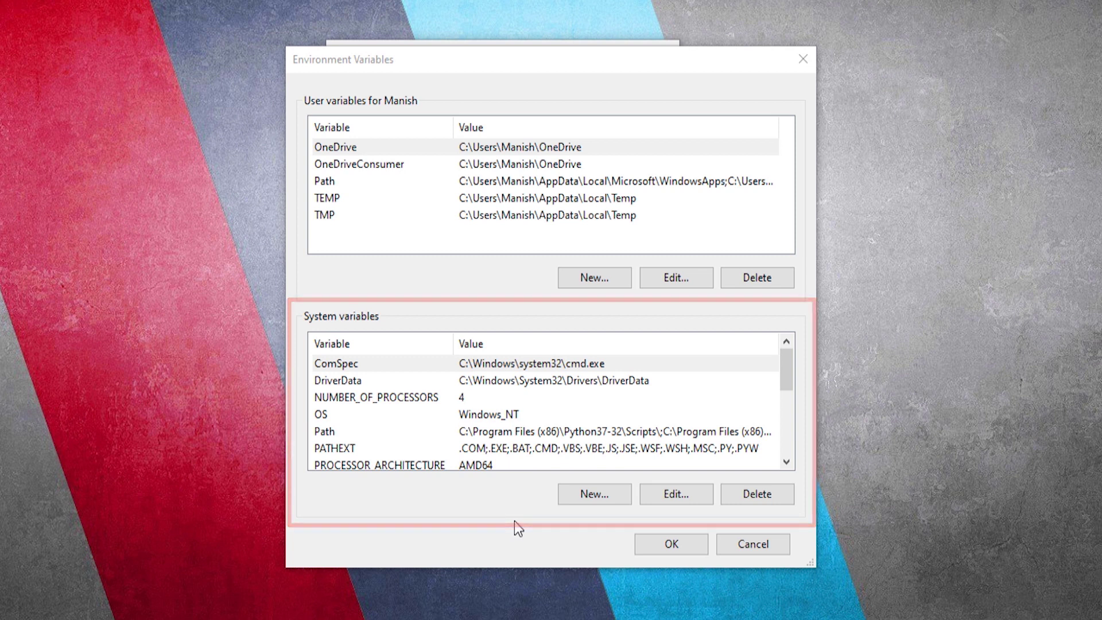
pyautogui.click(352, 433)
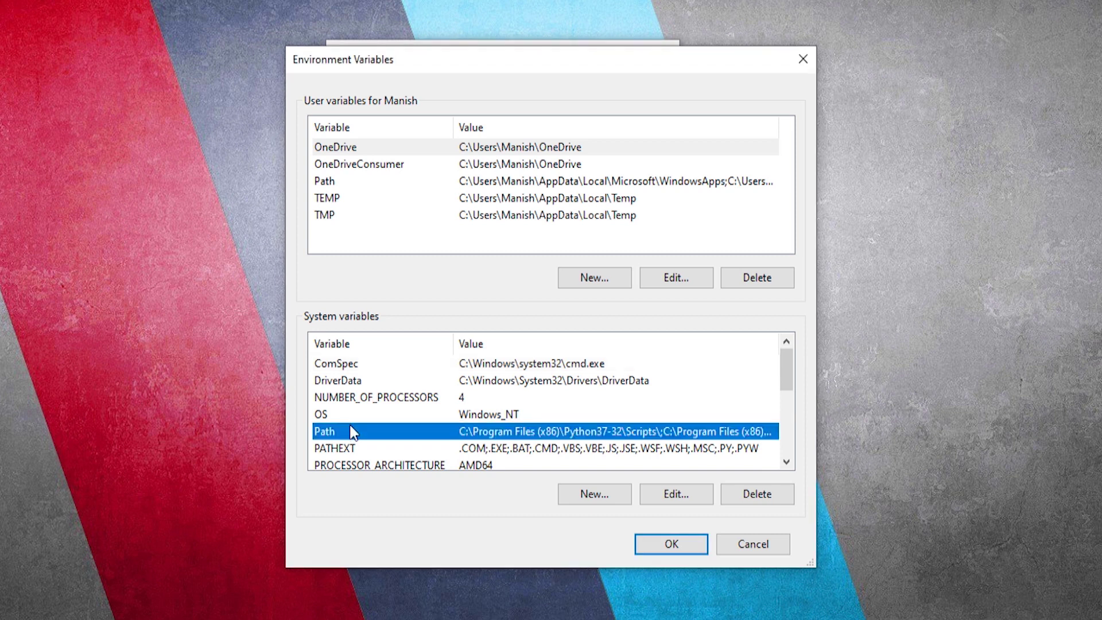
# Step: Delete the C:\App\db_home\ entry from the system Path and confirm both dialogs
pyautogui.doubleClick(349, 428)
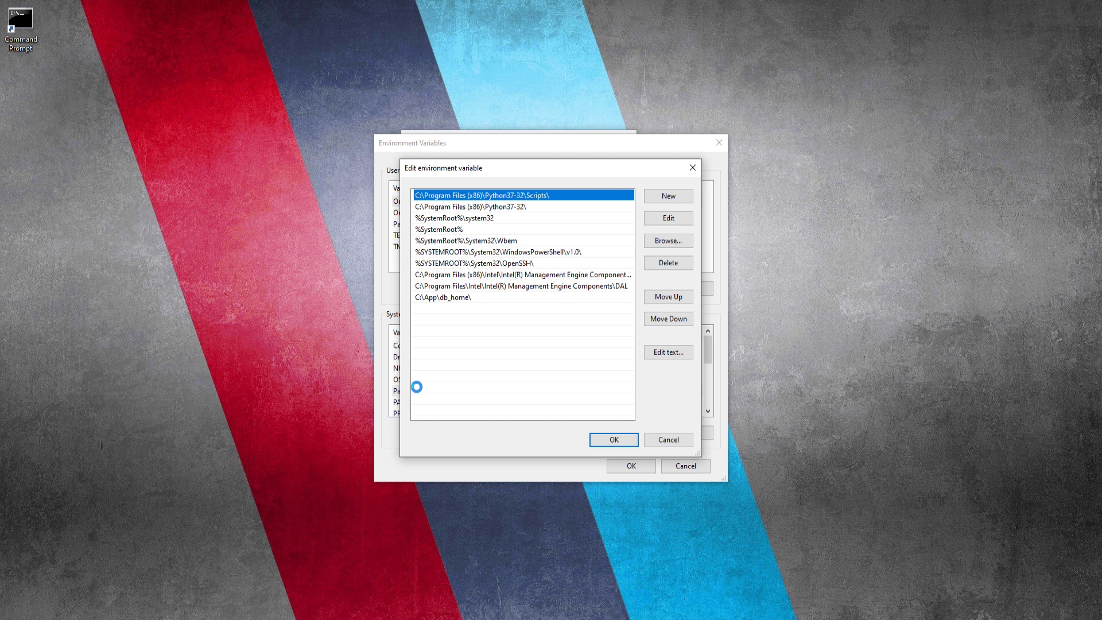
pyautogui.click(453, 300)
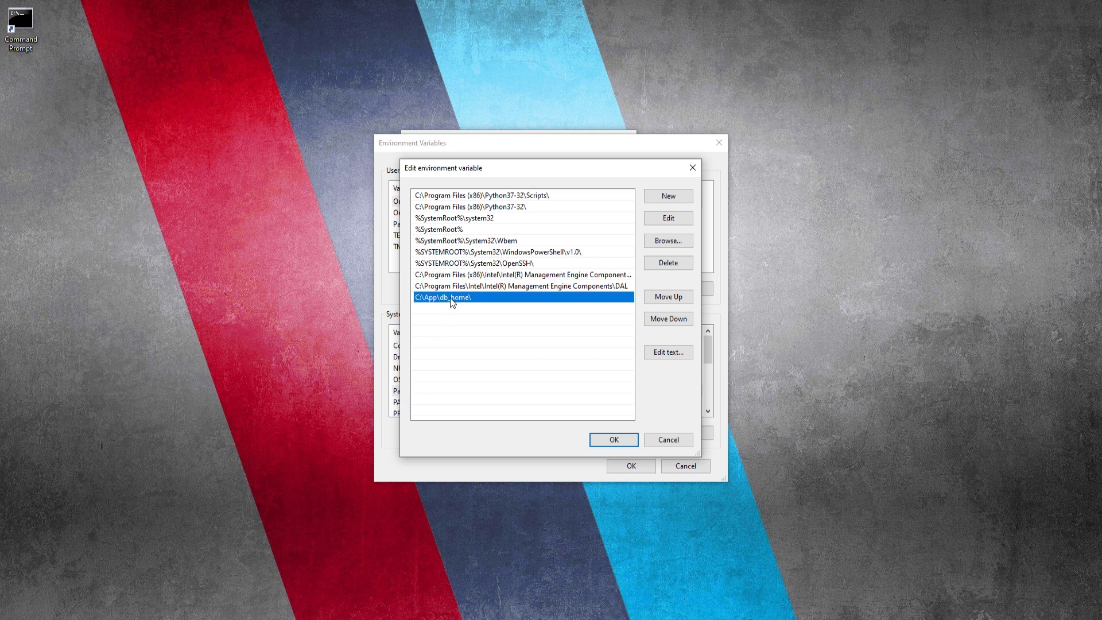
pyautogui.click(668, 263)
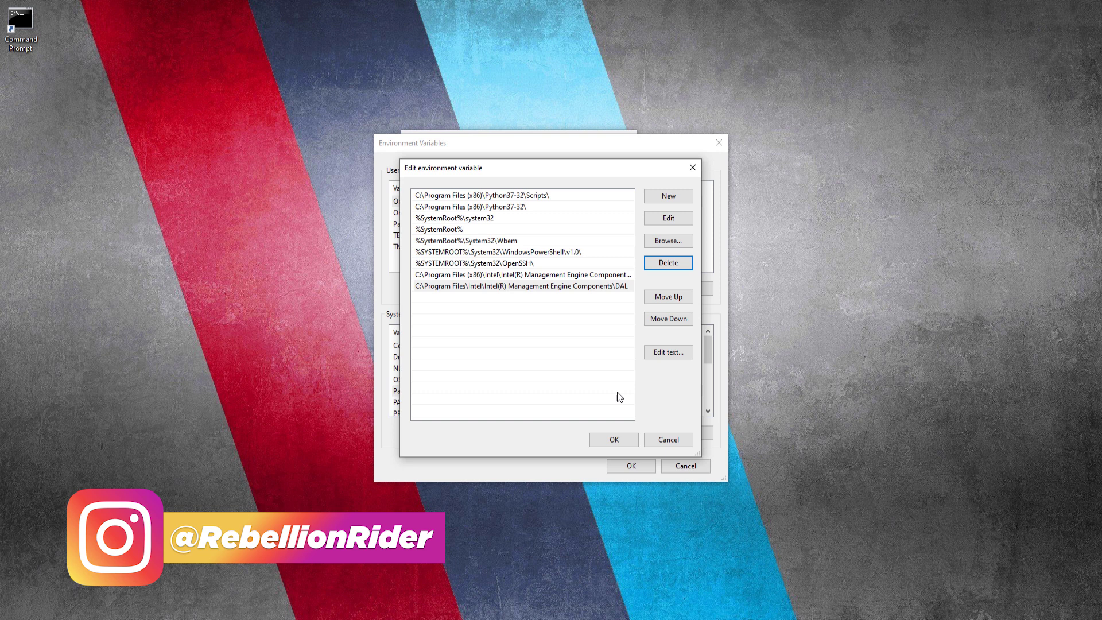
pyautogui.click(630, 442)
pyautogui.click(627, 465)
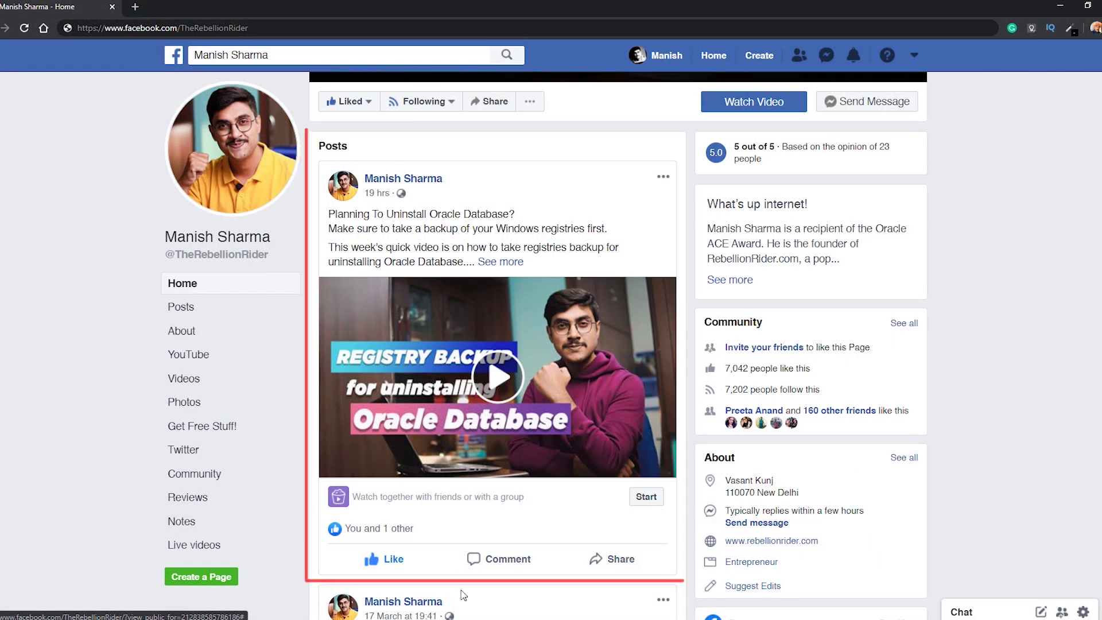
# Step: React to the Registry Backup post with Love, then switch the reaction to Like
pyautogui.moveTo(390, 560)
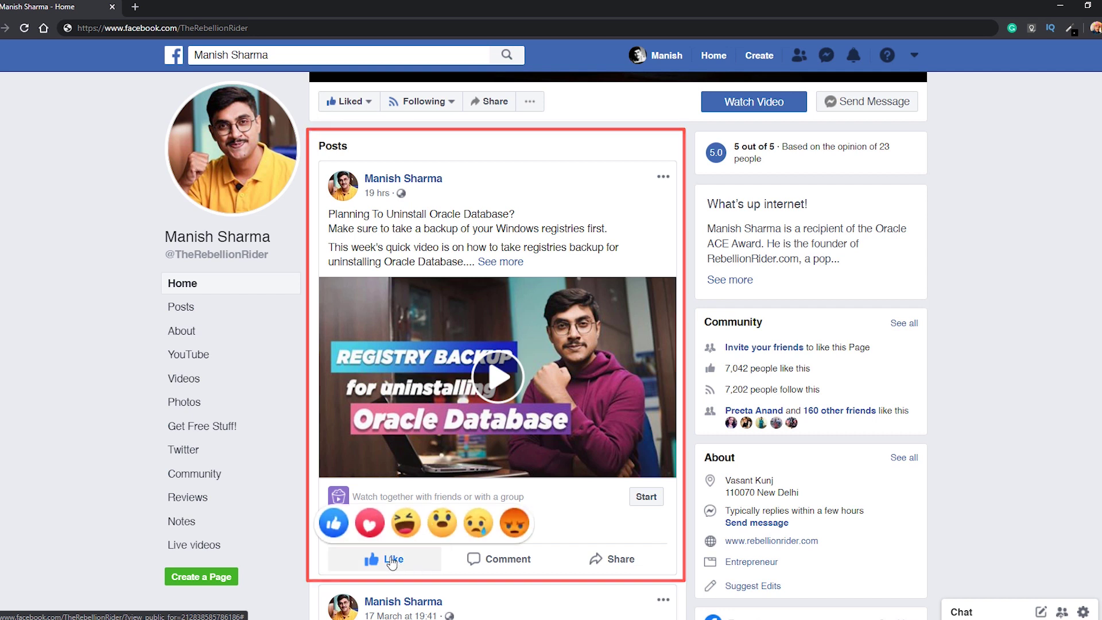
pyautogui.click(371, 525)
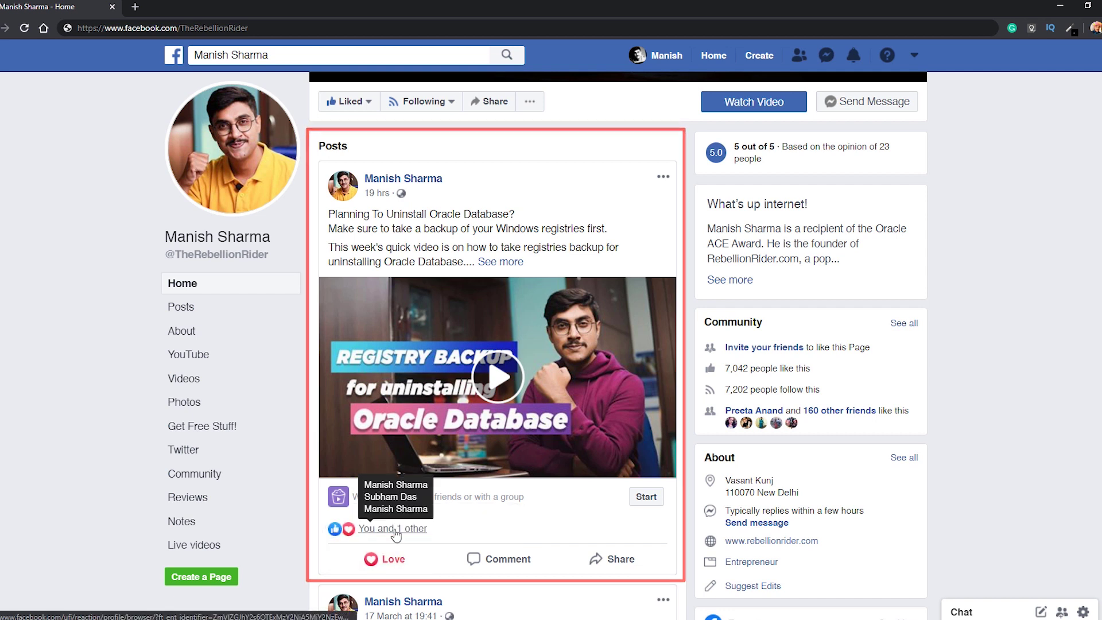
pyautogui.click(374, 558)
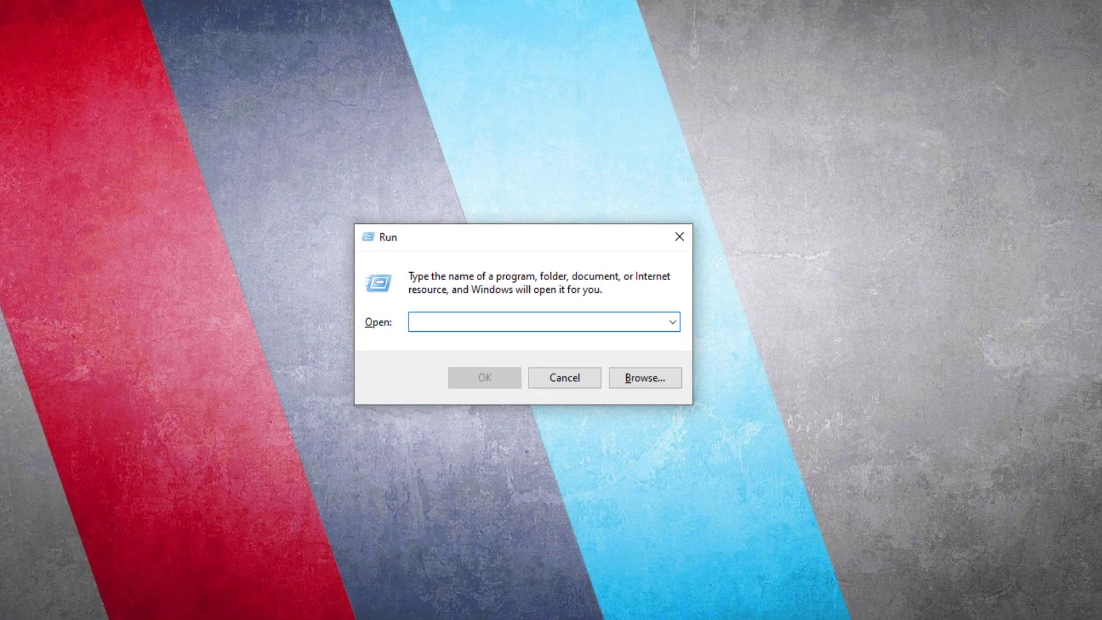
# Step: Search Start for regedit and launch Registry Editor
pyautogui.write('regedit')
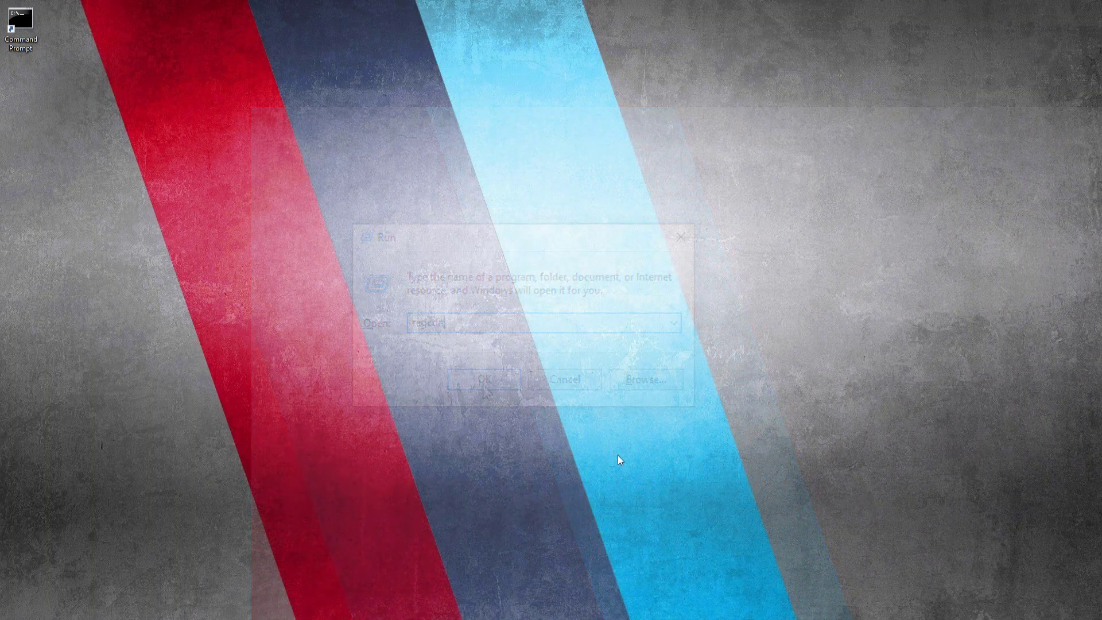
pyautogui.press('super')
pyautogui.write('re')
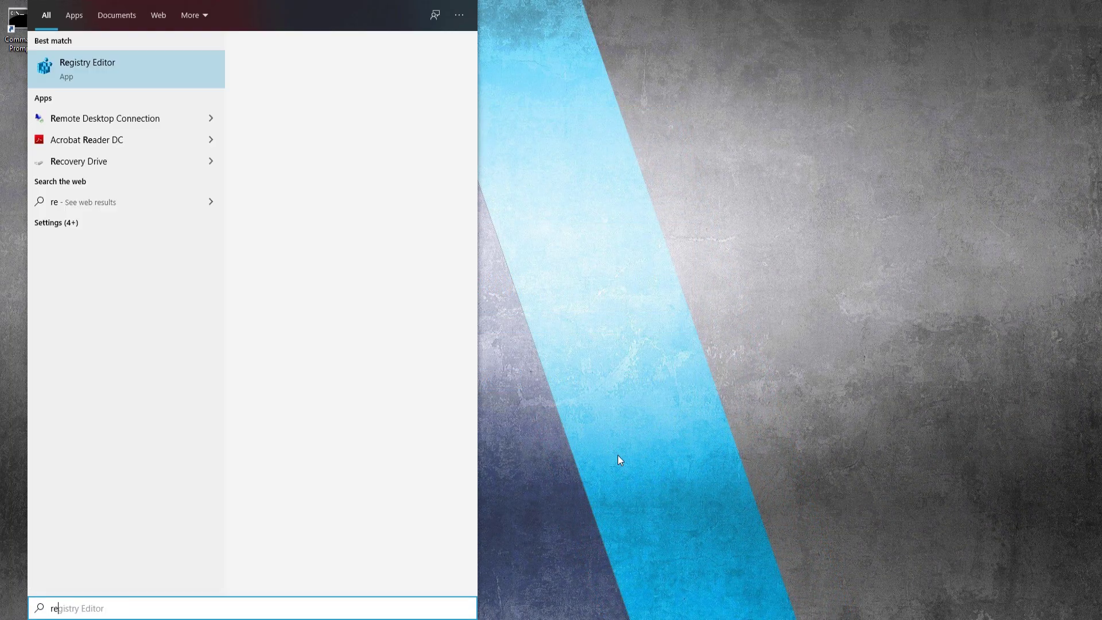
pyautogui.write('gedit')
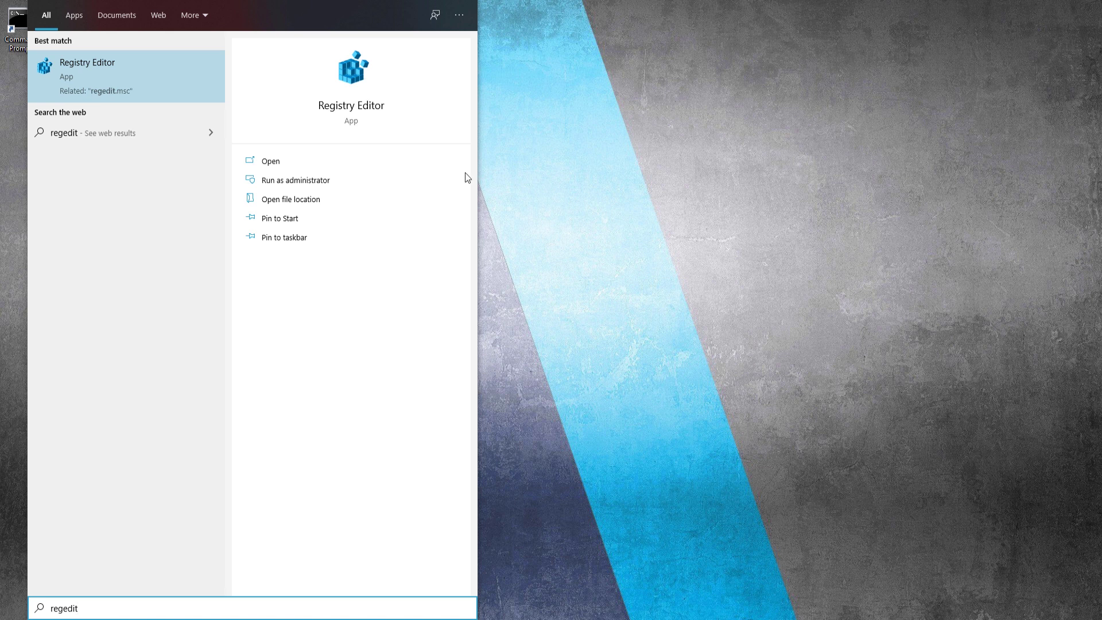
pyautogui.click(374, 108)
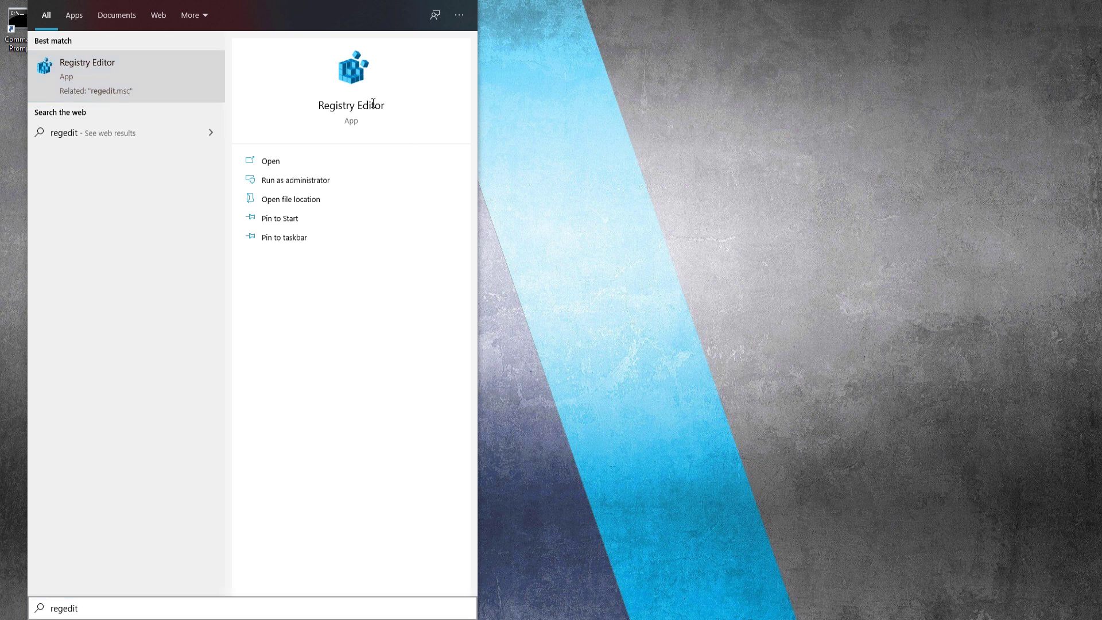
pyautogui.click(375, 108)
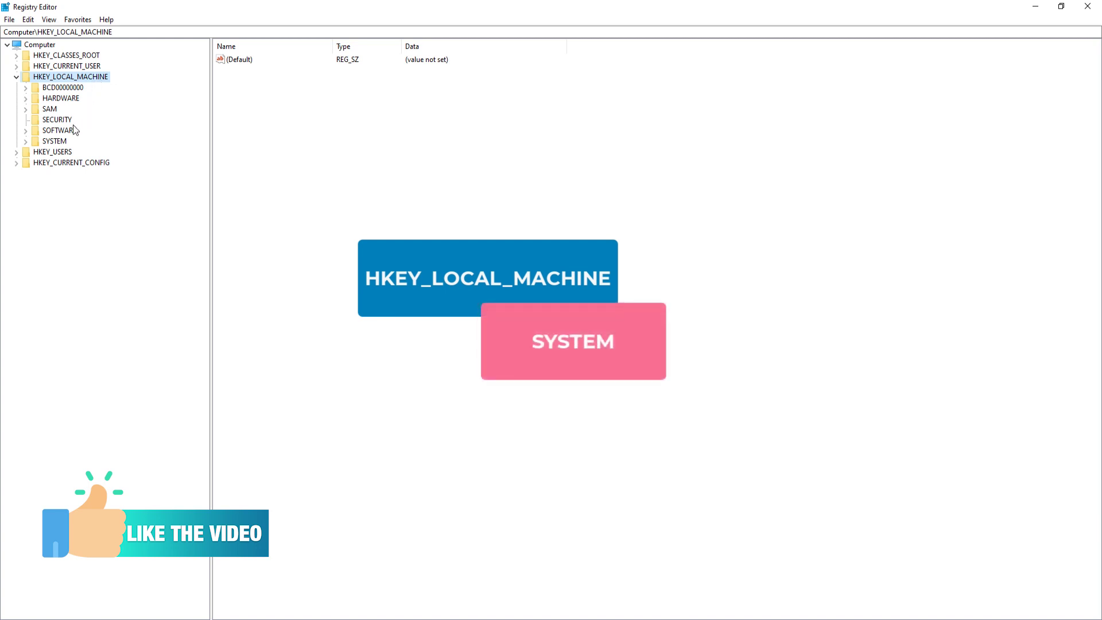
# Step: Expand SYSTEM, CurrentControlSet and Services in the registry tree
pyautogui.doubleClick(54, 141)
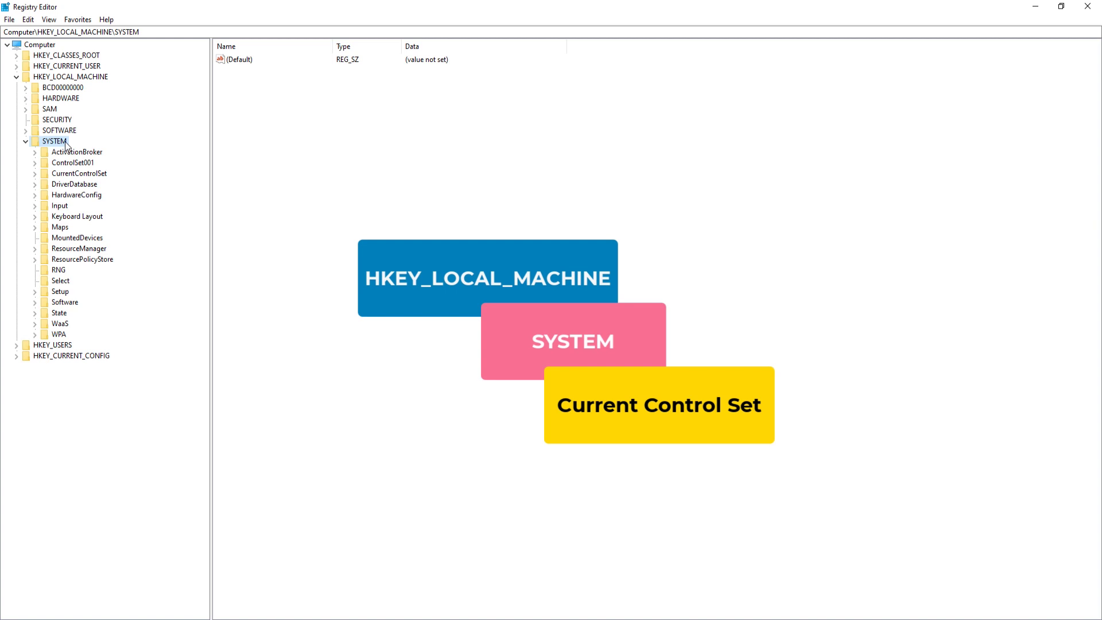
pyautogui.click(35, 174)
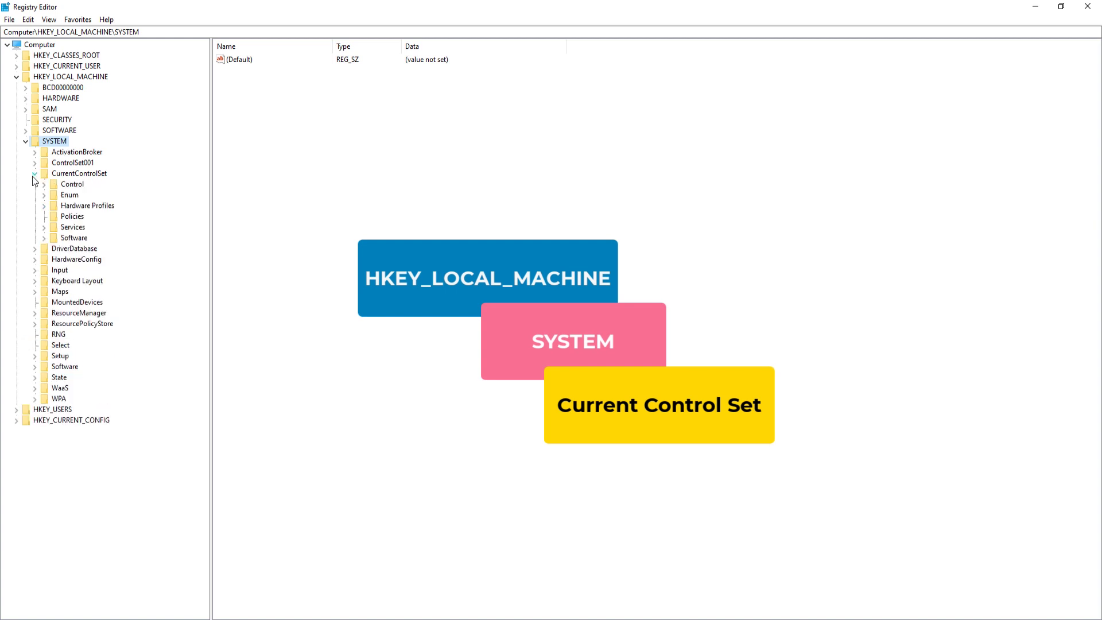
pyautogui.click(44, 228)
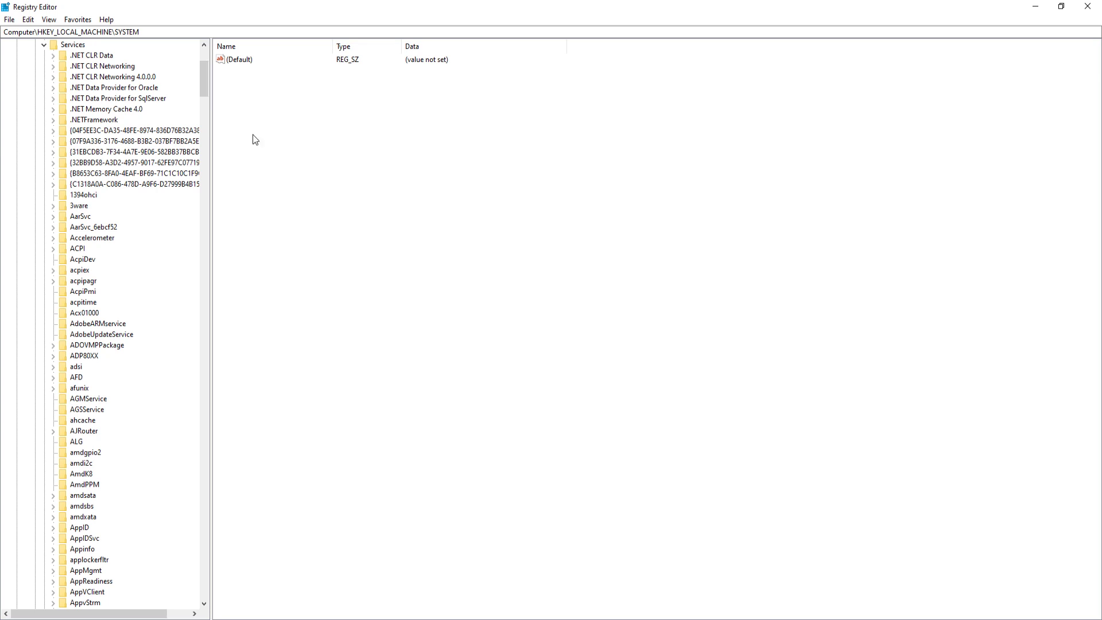
# Step: Jump to the O entries under Services and select OracleJobSchedulerORCL
pyautogui.click(73, 45)
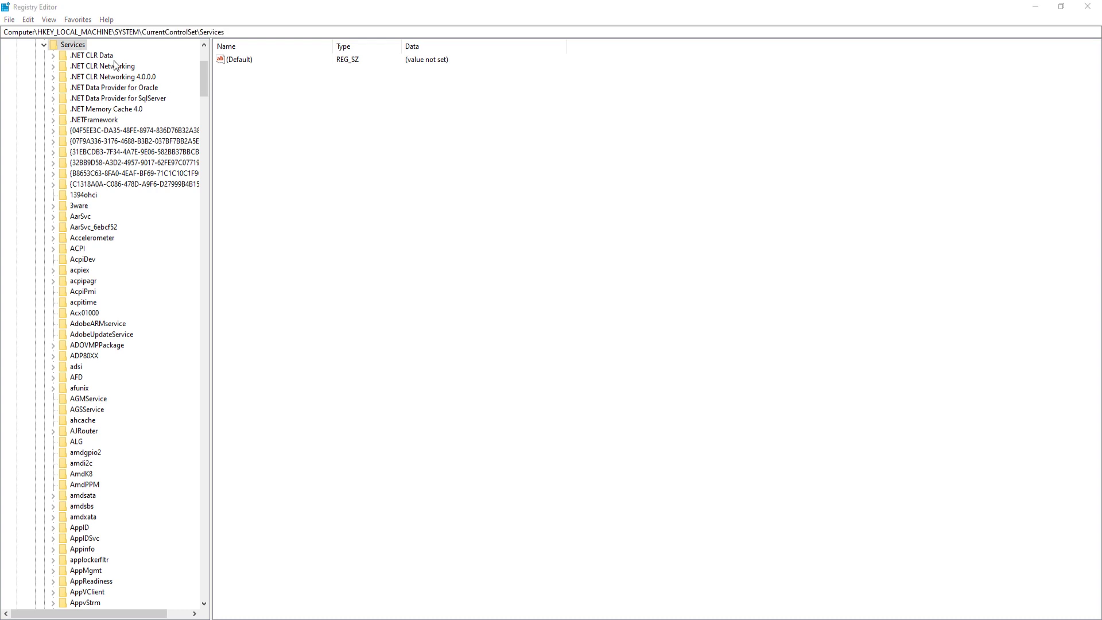
pyautogui.press('o')
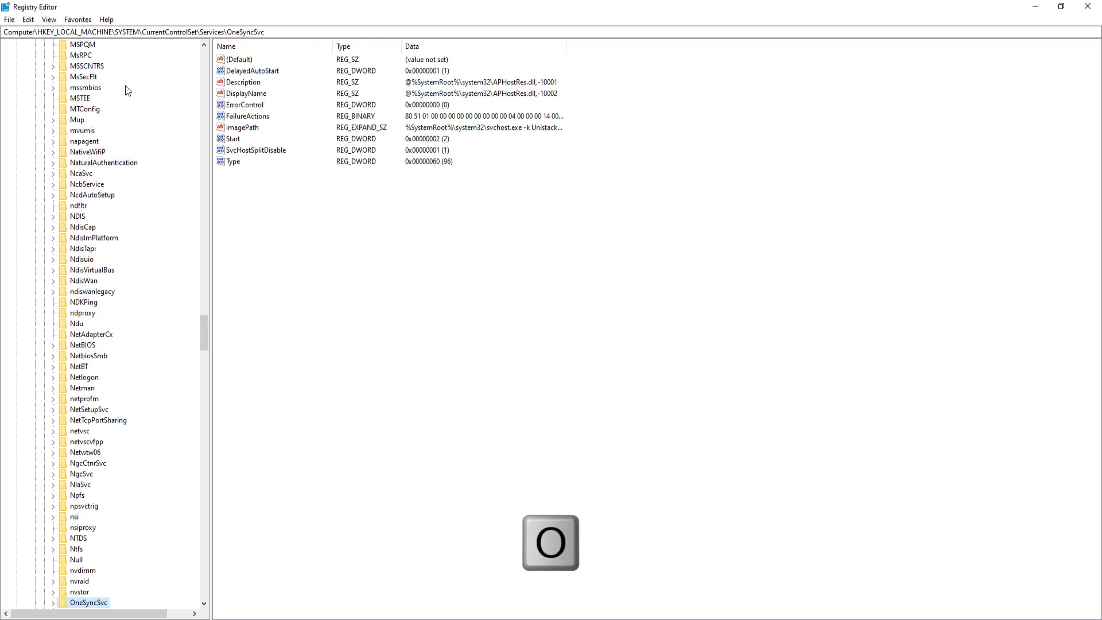
pyautogui.moveTo(204, 322); pyautogui.dragTo(206, 349)
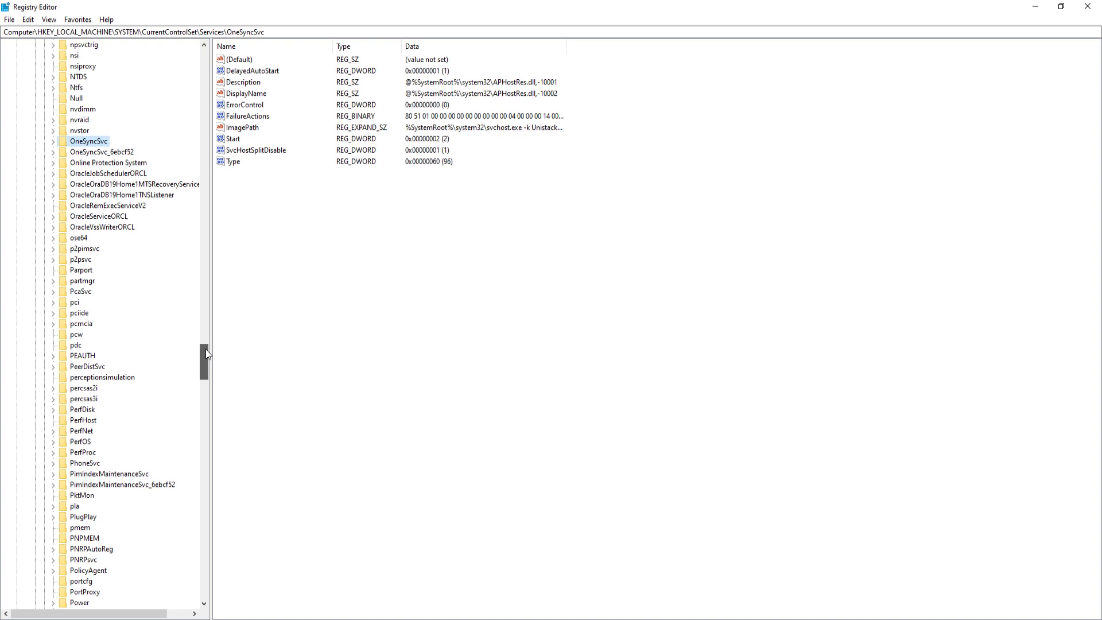
pyautogui.click(127, 175)
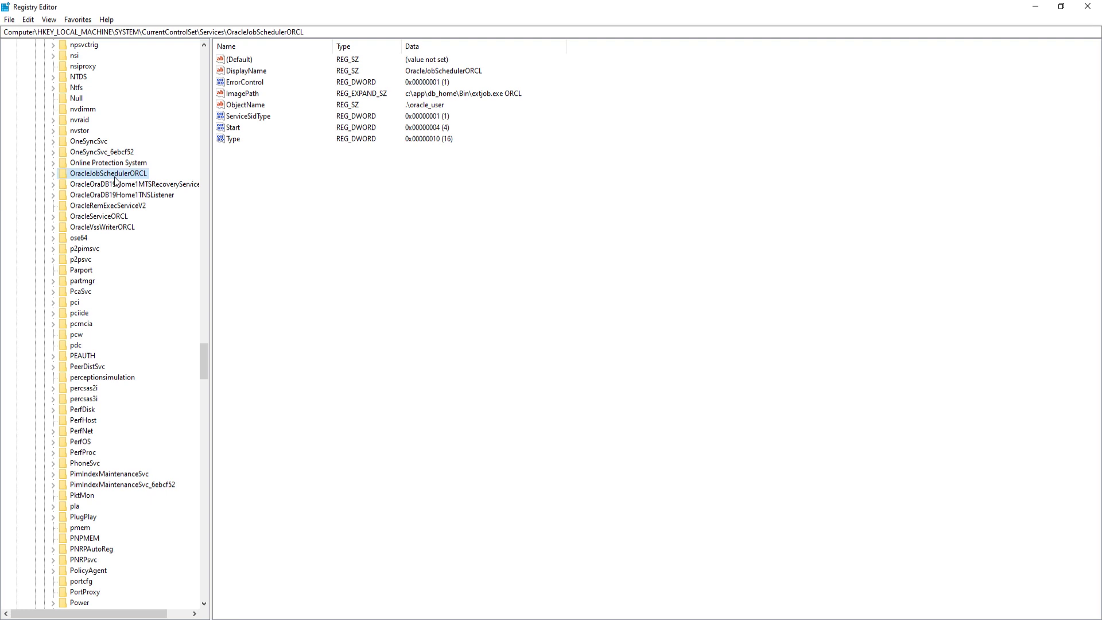
# Step: Delete the Oracle service keys OracleJobSchedulerORCL through OracleVssWriterORCL, confirming each deletion
pyautogui.press('Delete')
pyautogui.press('Return')
pyautogui.press('Delete')
pyautogui.press('Return')
pyautogui.press('Delete')
pyautogui.press('Return')
pyautogui.press('Delete')
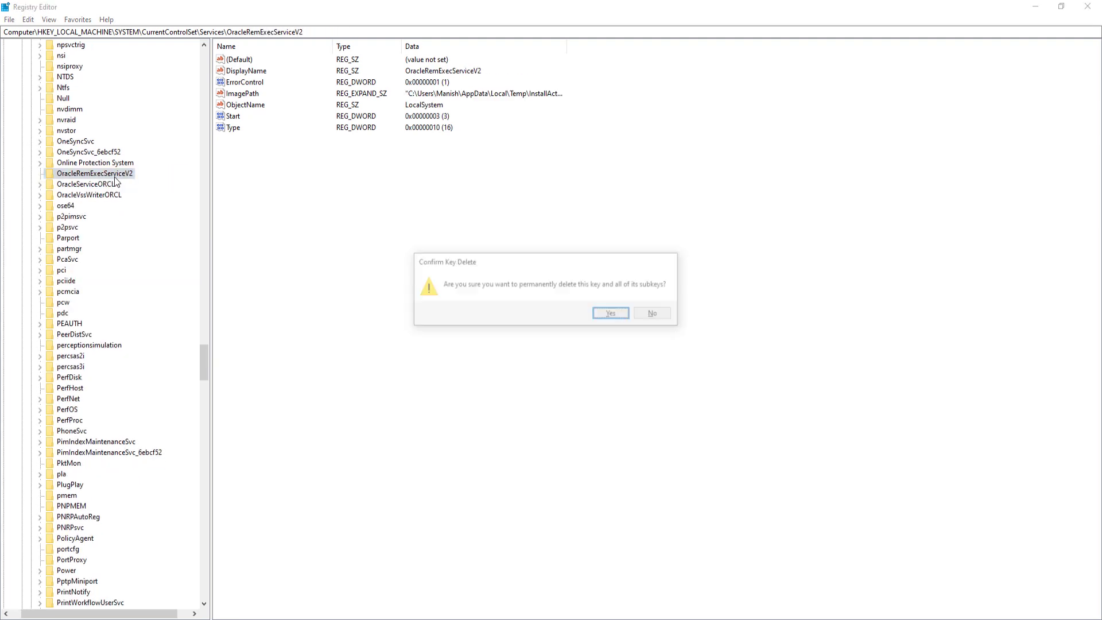
pyautogui.press('Return')
pyautogui.press('Delete')
pyautogui.press('Return')
pyautogui.press('Delete')
pyautogui.press('Return')
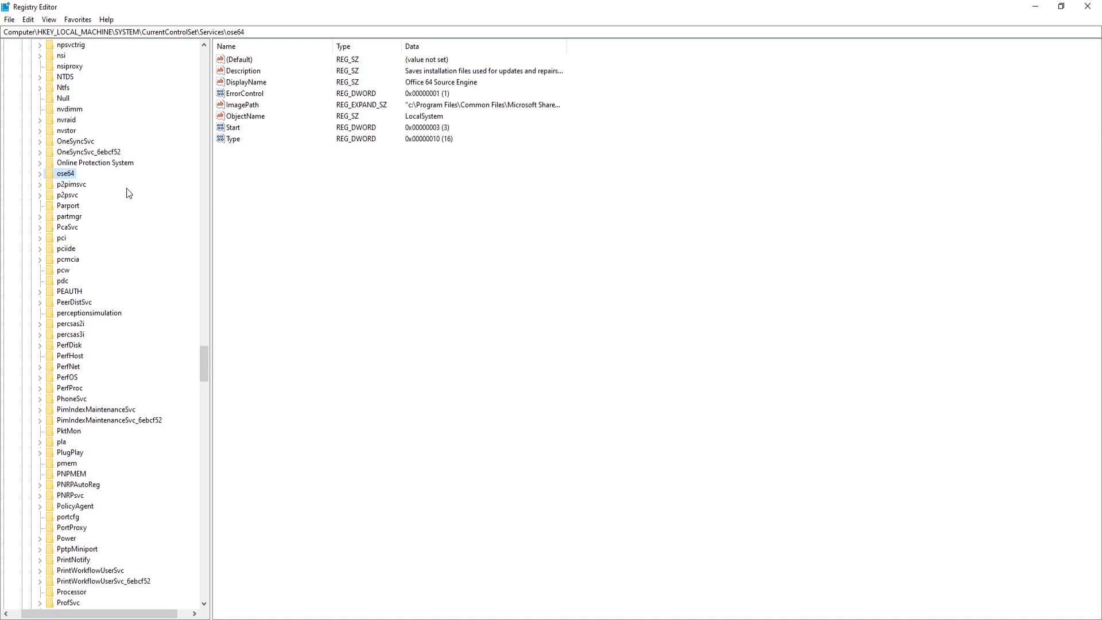
# Step: Collapse SYSTEM, expand HKEY_LOCAL_MACHINE\SOFTWARE and delete the ORACLE key with its subkeys
pyautogui.moveTo(203, 357); pyautogui.dragTo(210, 65)
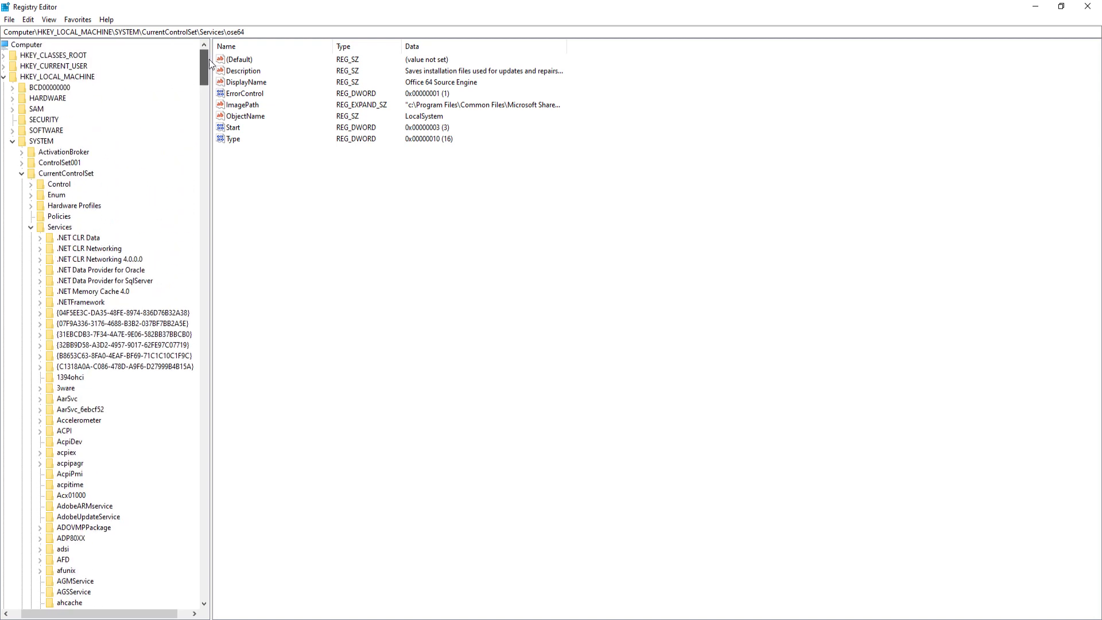
pyautogui.click(12, 142)
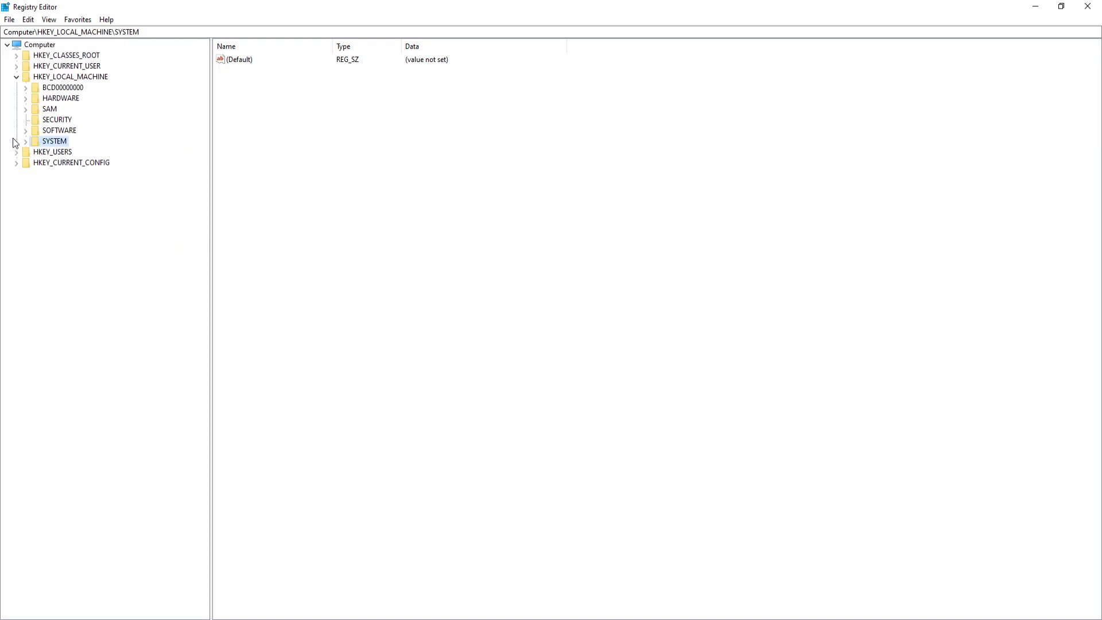
pyautogui.click(43, 77)
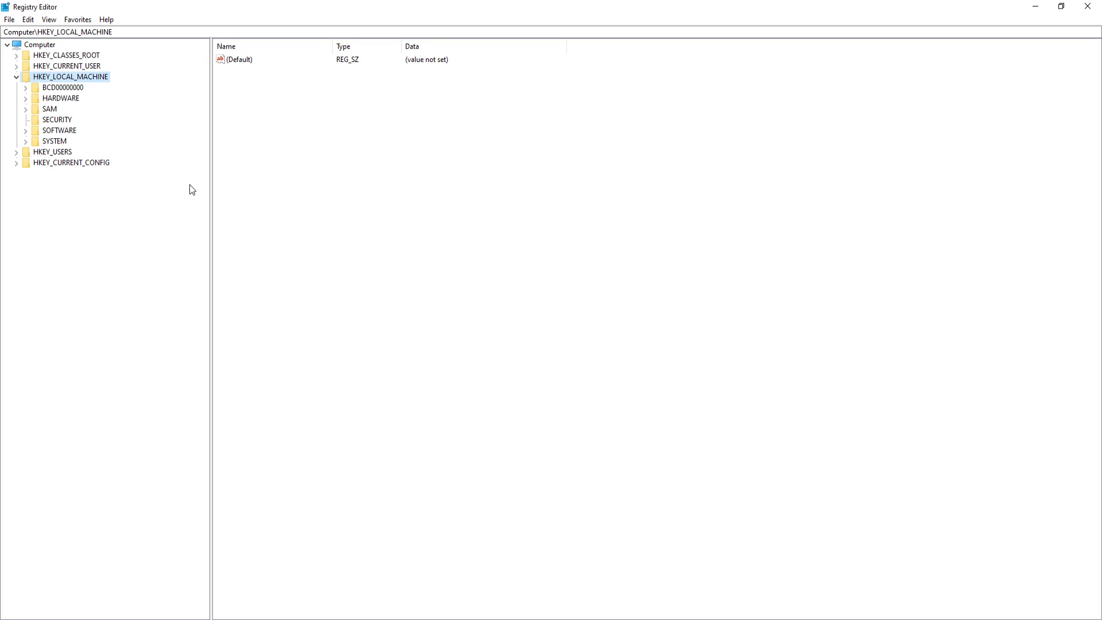
pyautogui.click(26, 131)
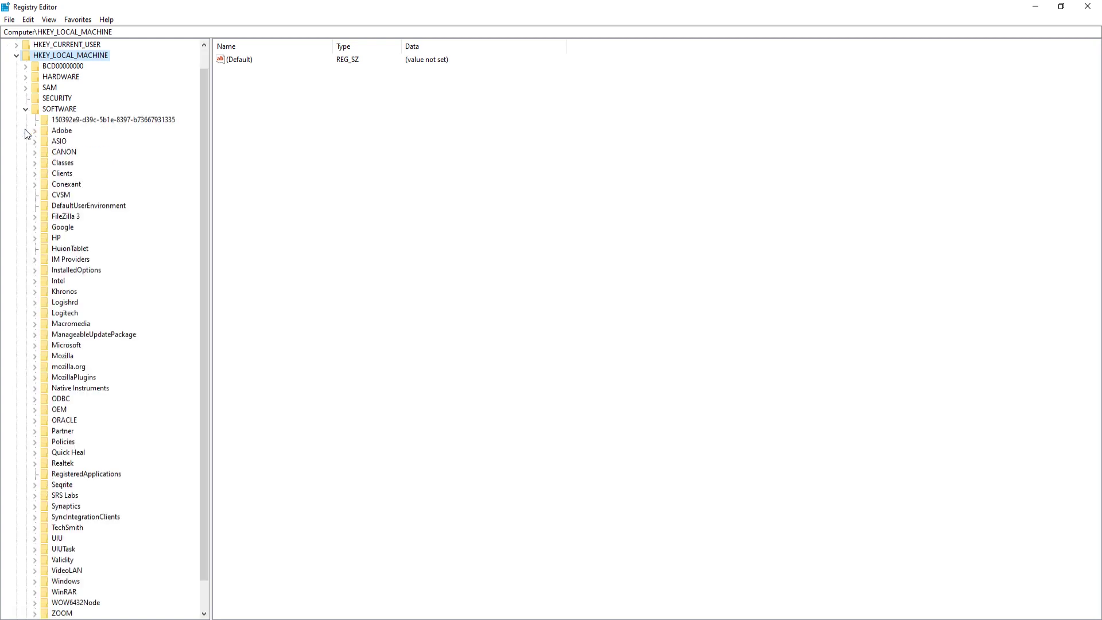
pyautogui.click(56, 111)
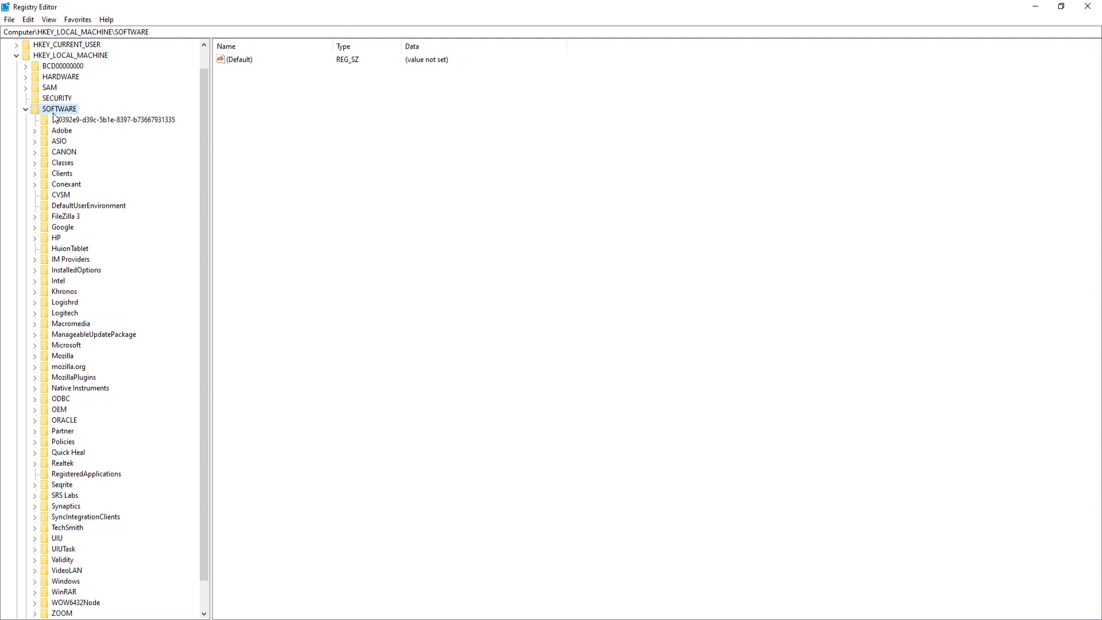
pyautogui.click(72, 421)
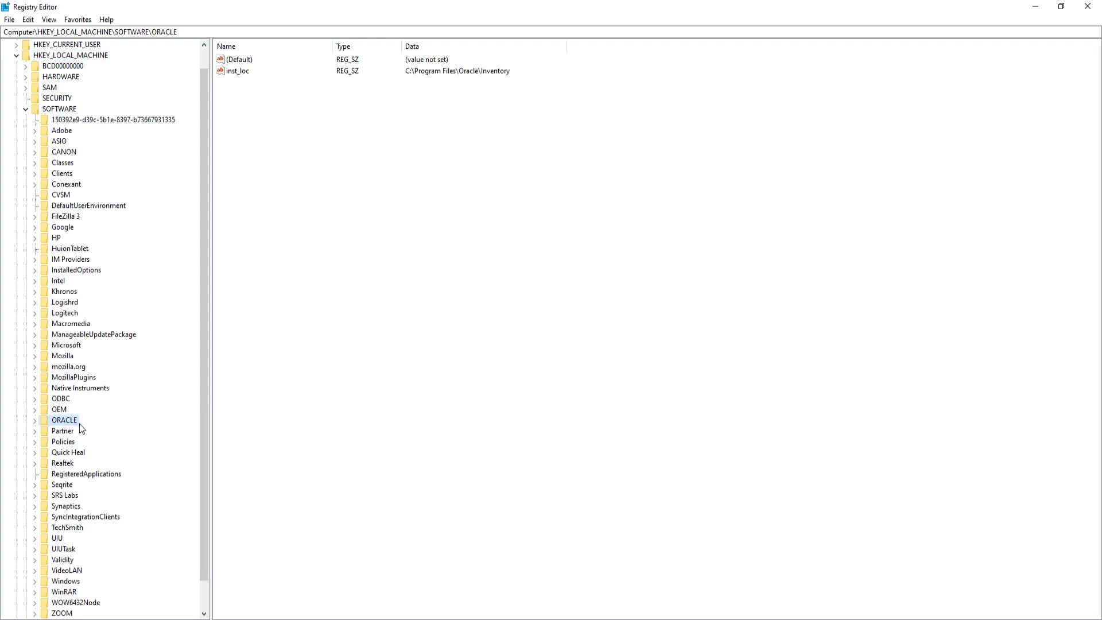
pyautogui.press('Delete')
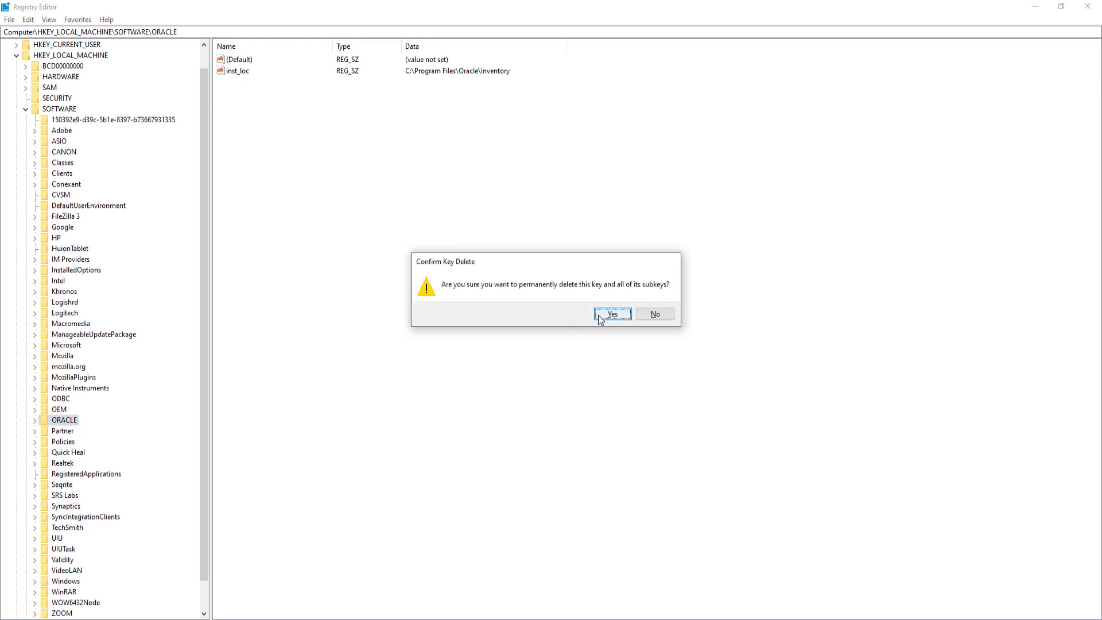
pyautogui.click(600, 314)
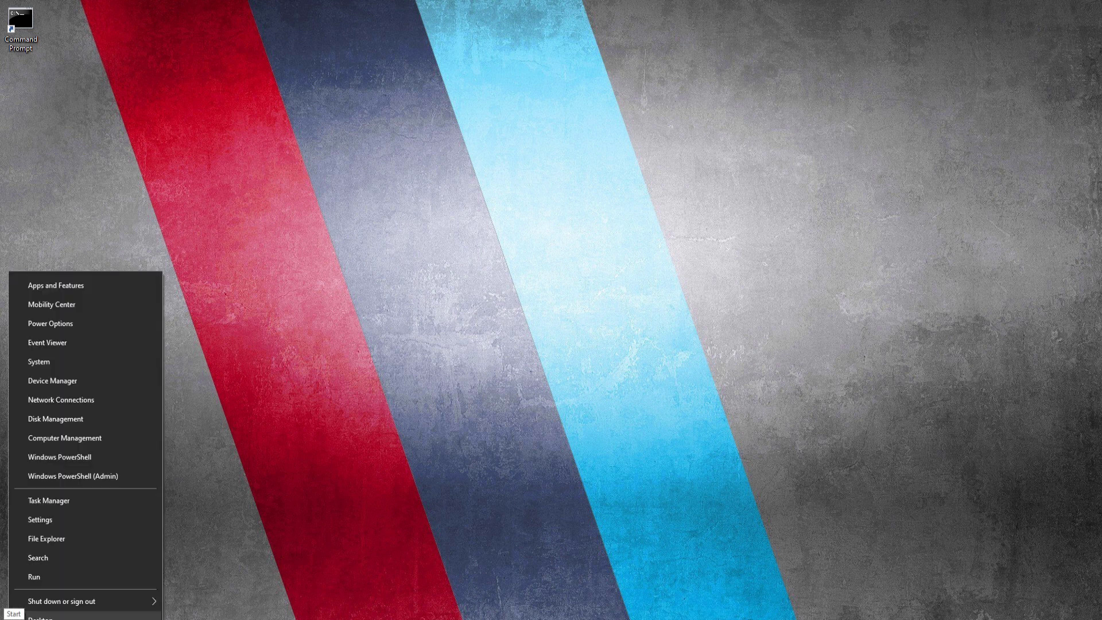
# Step: Open Computer Management and go to System Tools > Local Users and Groups
pyautogui.click(65, 440)
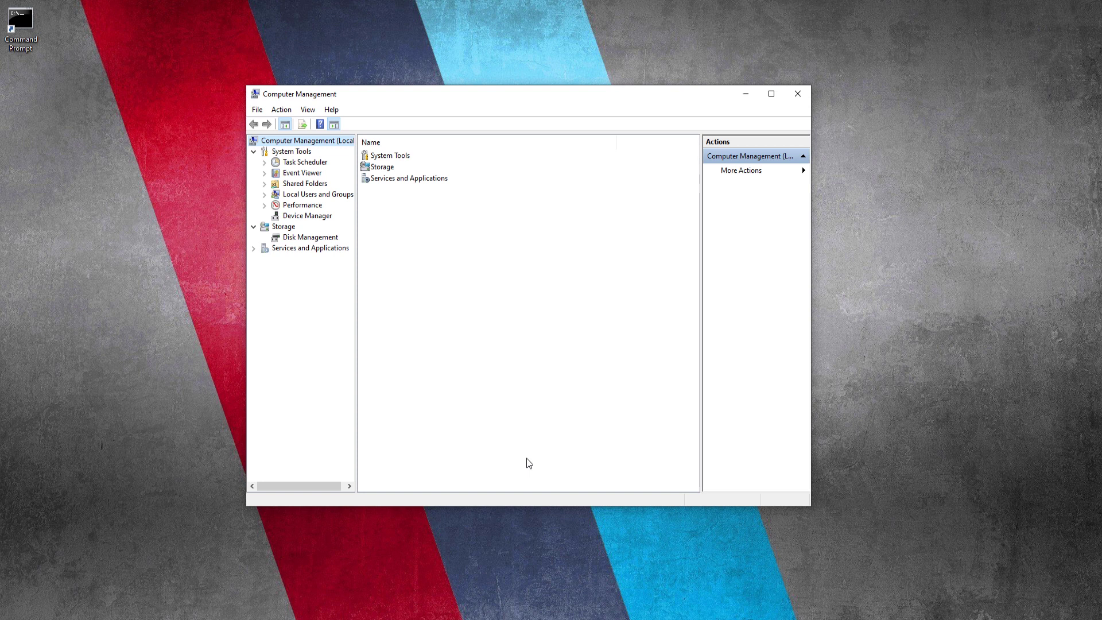
pyautogui.click(298, 152)
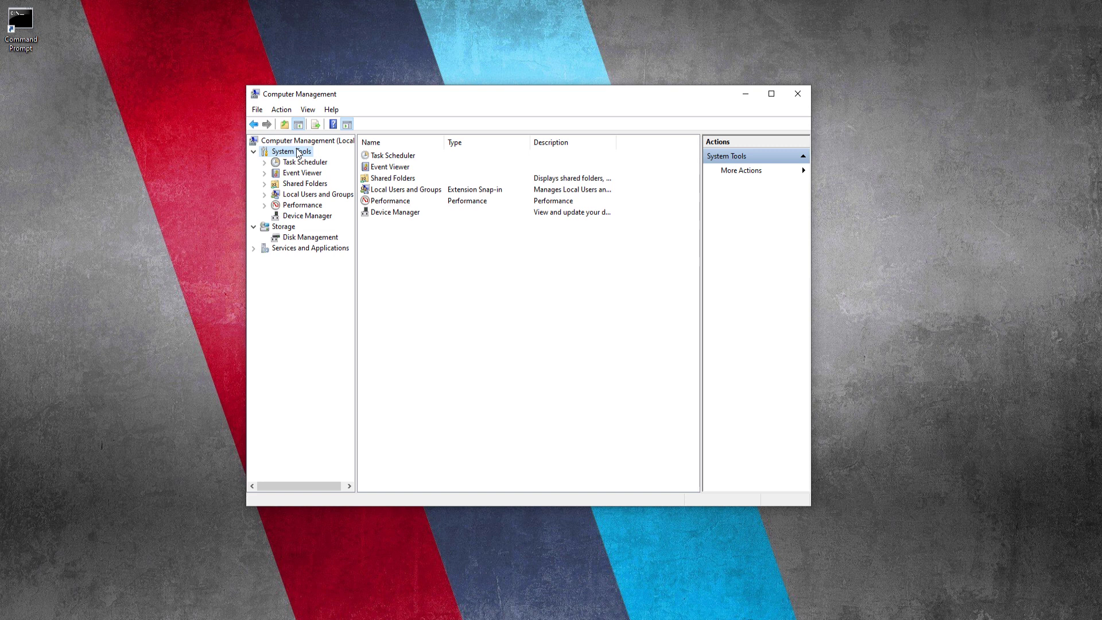
pyautogui.click(302, 196)
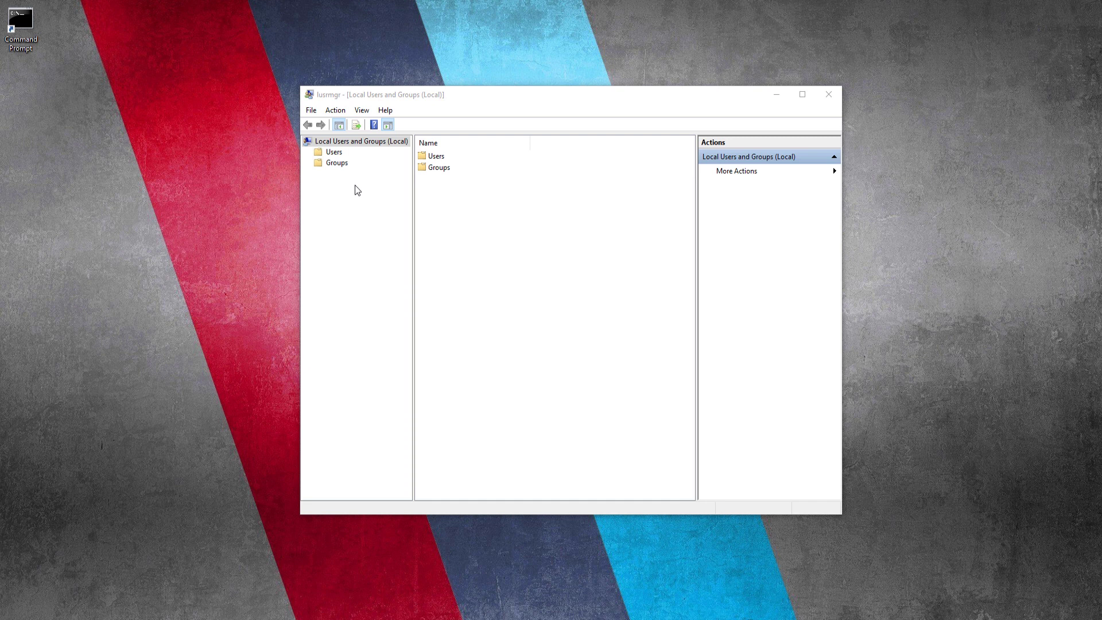
# Step: Show the Groups folder, scroll down and select ORA_ASMADMIN
pyautogui.click(338, 163)
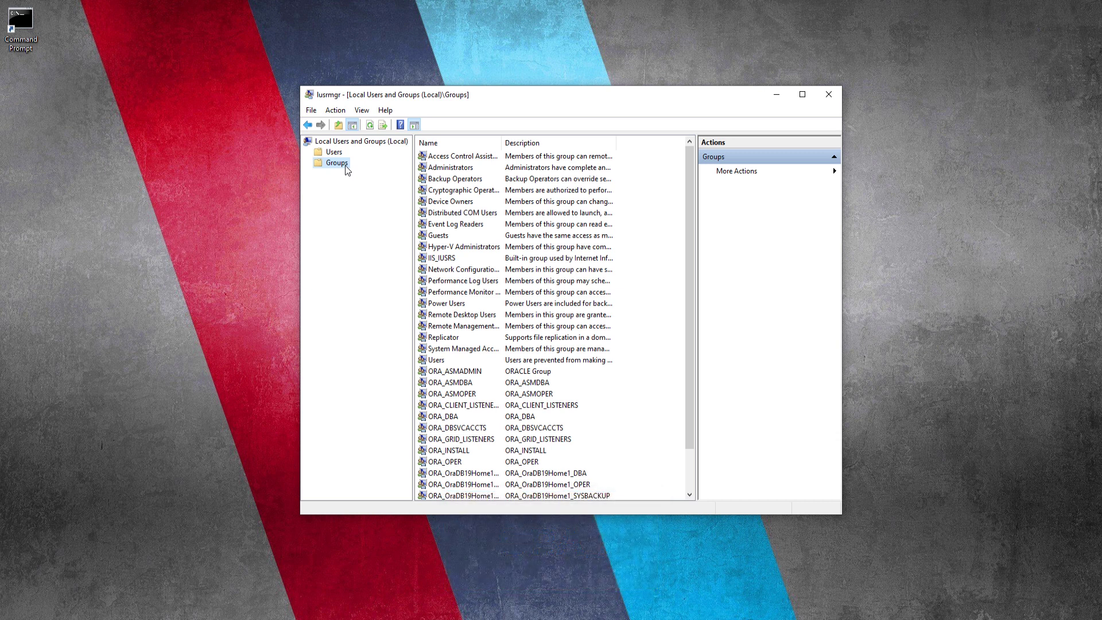
pyautogui.moveTo(690, 200); pyautogui.dragTo(687, 239)
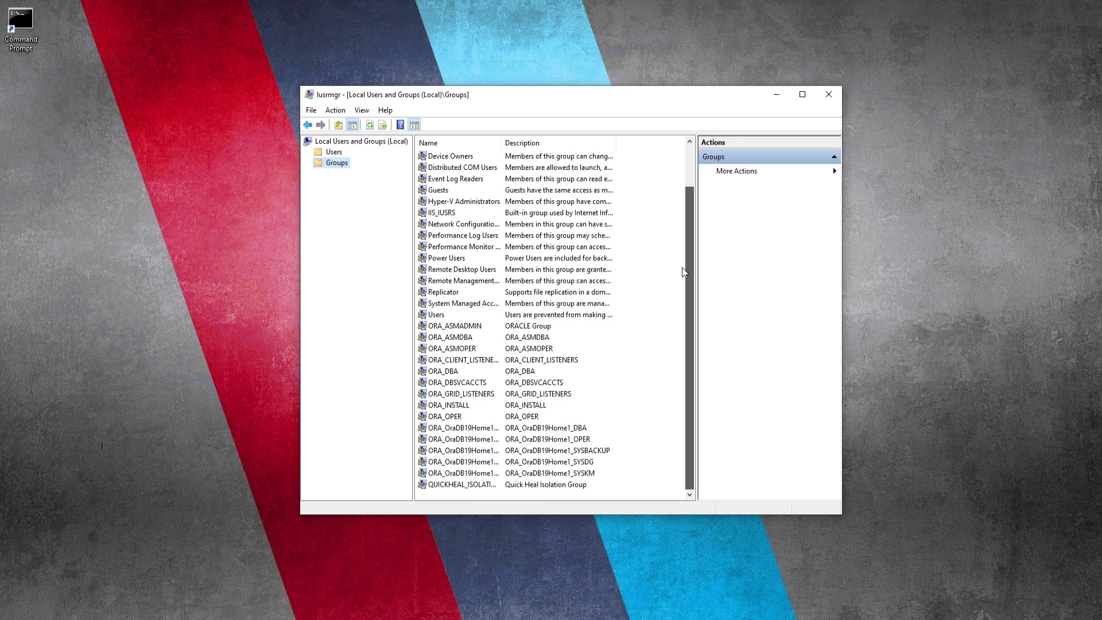
pyautogui.click(482, 326)
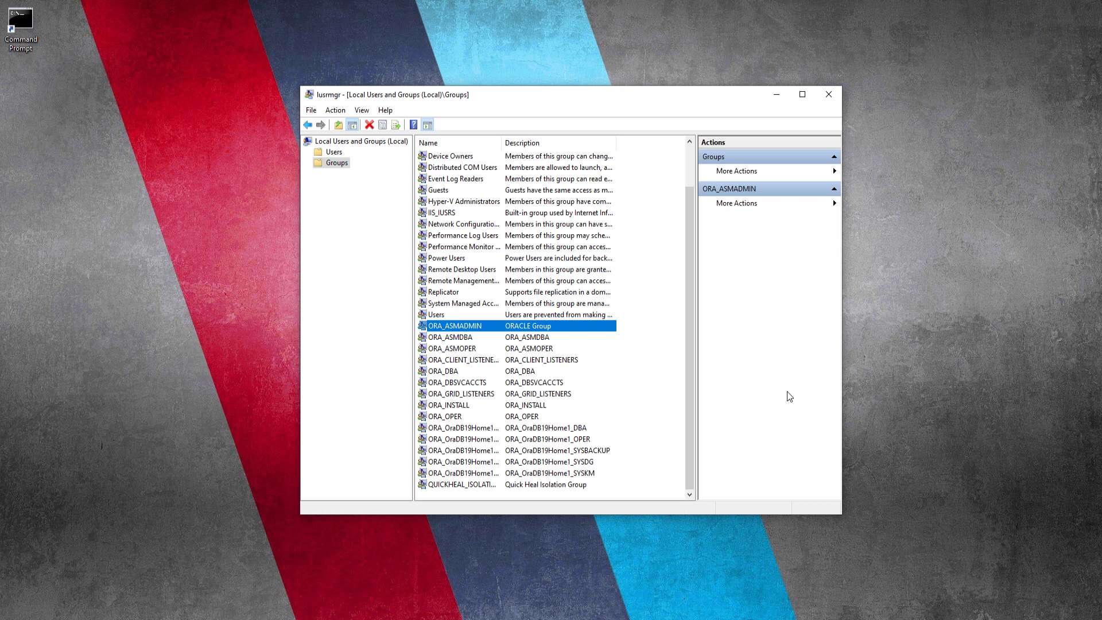
# Step: Undo an accidental rename of ORA_ASMADMIN, then delete that group
pyautogui.click(488, 326)
pyautogui.press('BackSpace')
pyautogui.hotkey('ctrl', 'z')
pyautogui.press('Return')
pyautogui.press('Delete')
pyautogui.press('Return')
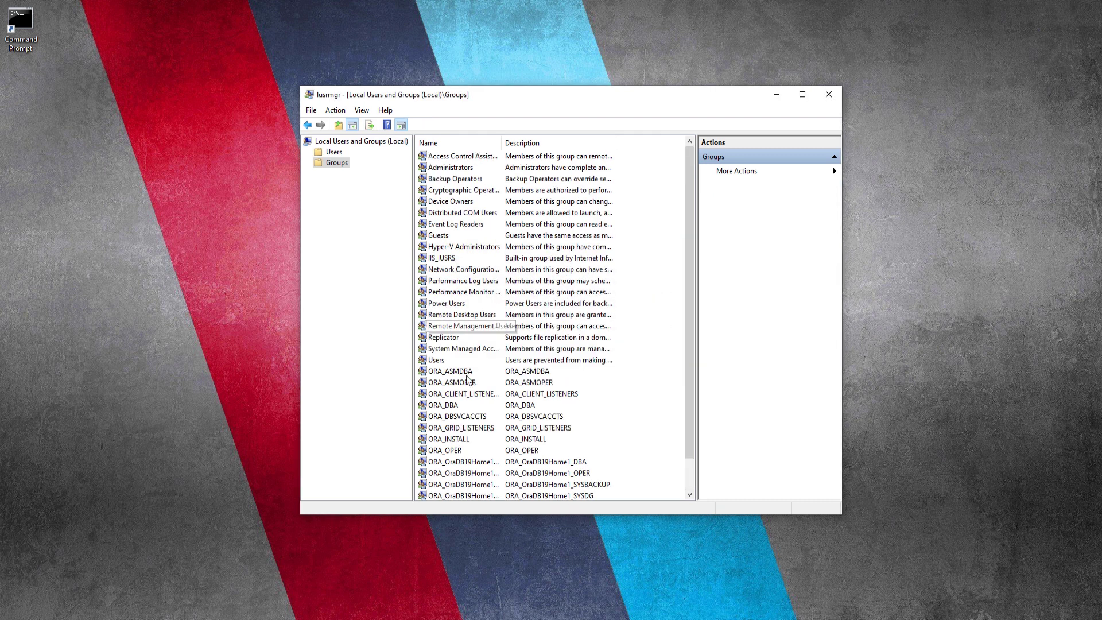
# Step: Delete the ORA groups from ORA_ASMDBA and ORA_ASMOPER through ORA_GRID_LISTENERS
pyautogui.click(468, 373)
pyautogui.press('Delete')
pyautogui.press('Return')
pyautogui.click(463, 373)
pyautogui.press('Delete')
pyautogui.press('Return')
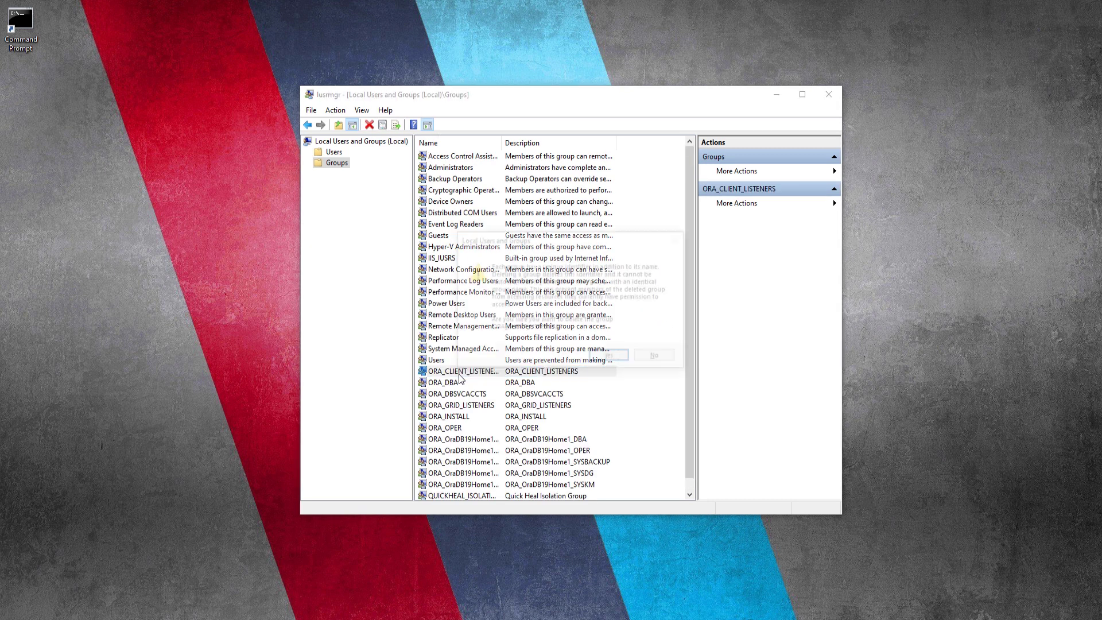
pyautogui.press('Delete')
pyautogui.press('Return')
pyautogui.click(459, 373)
pyautogui.press('Delete')
pyautogui.press('Return')
pyautogui.click(460, 372)
pyautogui.press('Delete')
pyautogui.press('Return')
pyautogui.click(459, 372)
pyautogui.press('Delete')
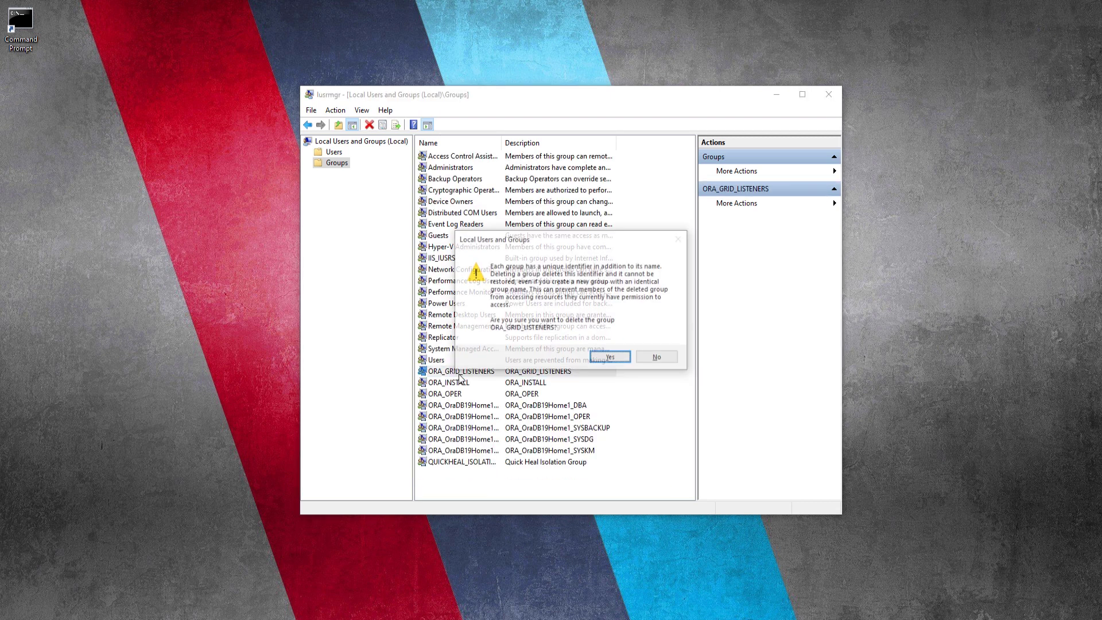
pyautogui.press('Return')
# Step: Delete ORA_INSTALL, ORA_OPER and the ORA_OraDB19Home1 groups through ORA_OraDB19Home1_SYSKM
pyautogui.click(459, 372)
pyautogui.press('Delete')
pyautogui.press('Return')
pyautogui.click(459, 372)
pyautogui.press('Delete')
pyautogui.press('Return')
pyautogui.click(460, 372)
pyautogui.press('Delete')
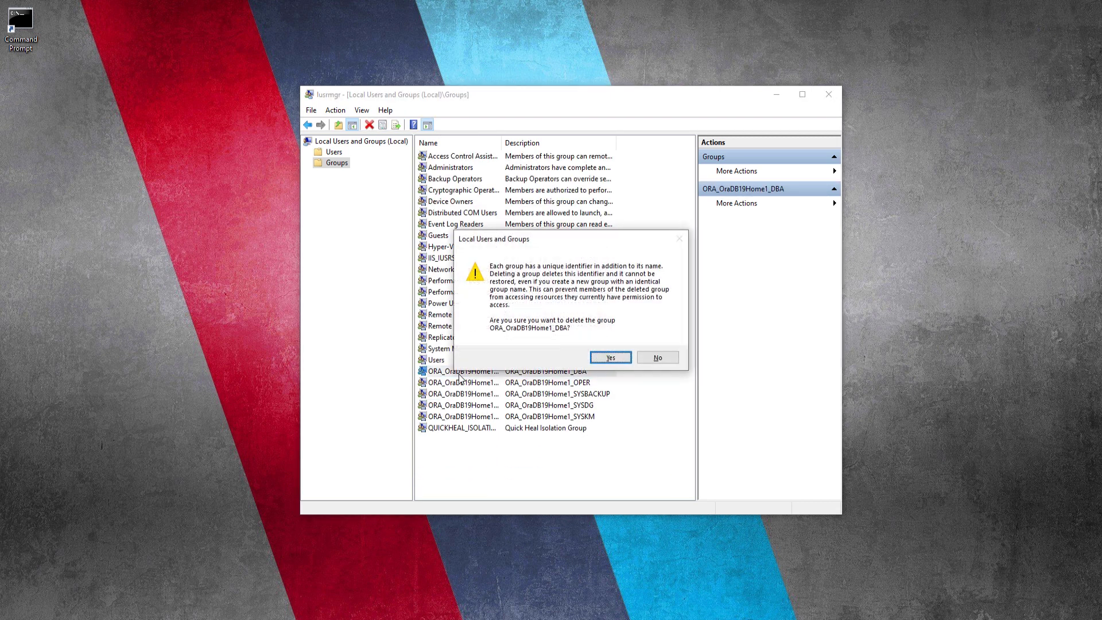
pyautogui.press('Return')
pyautogui.click(459, 372)
pyautogui.press('Delete')
pyautogui.press('Return')
pyautogui.click(460, 372)
pyautogui.press('Delete')
pyautogui.press('Return')
pyautogui.click(459, 372)
pyautogui.press('Delete')
pyautogui.press('Return')
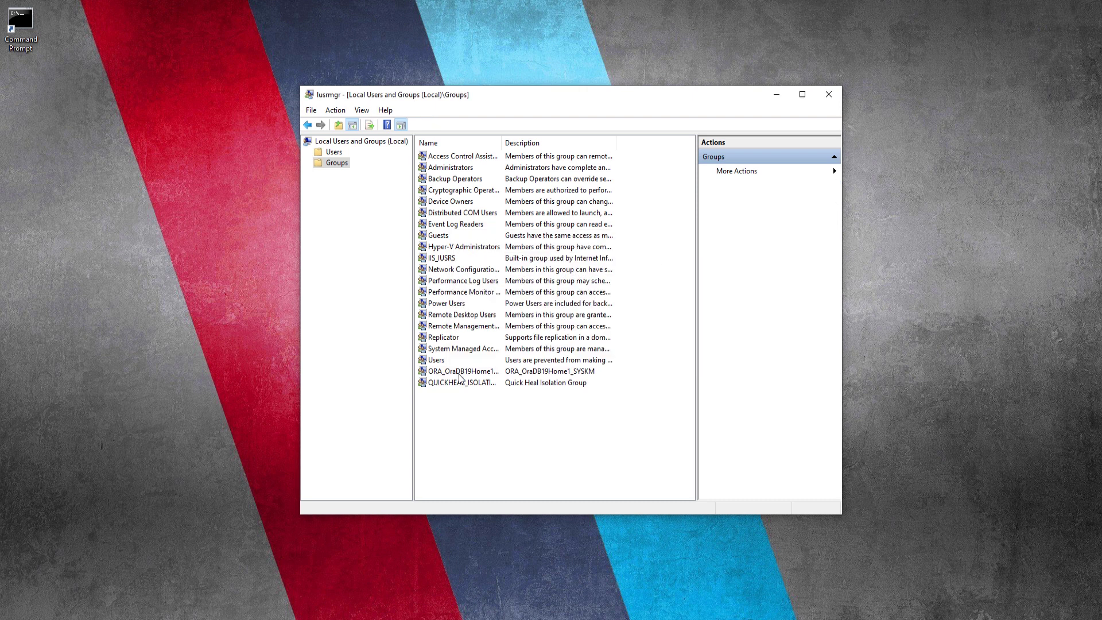
pyautogui.click(459, 373)
pyautogui.press('Delete')
pyautogui.press('Return')
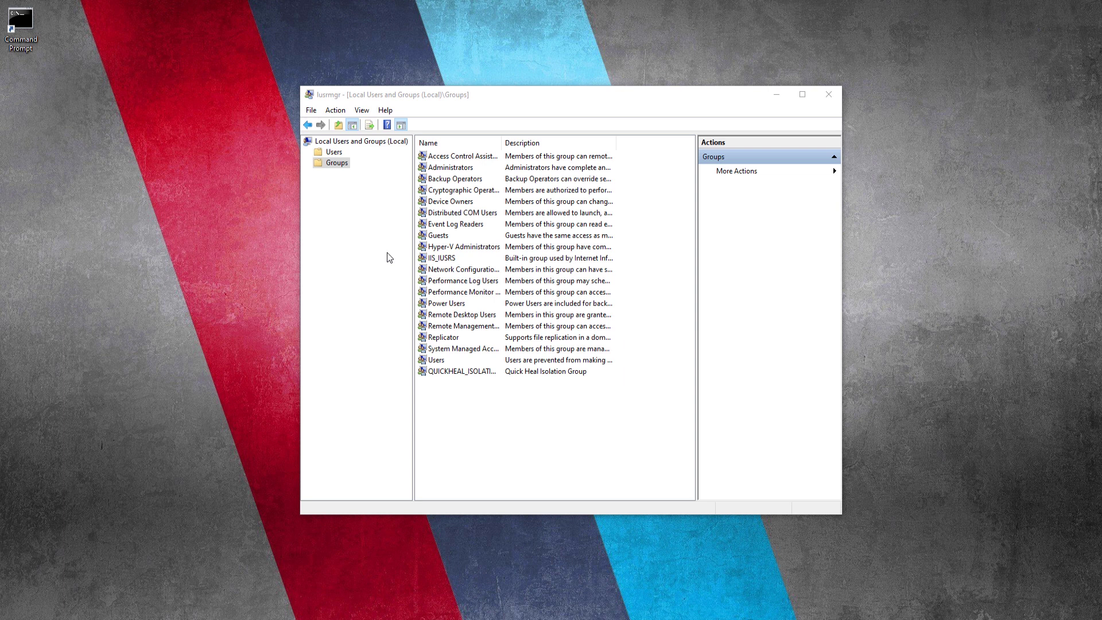
# Step: Delete the Oracle user account from the Users list in Local Users and Groups
pyautogui.click(335, 152)
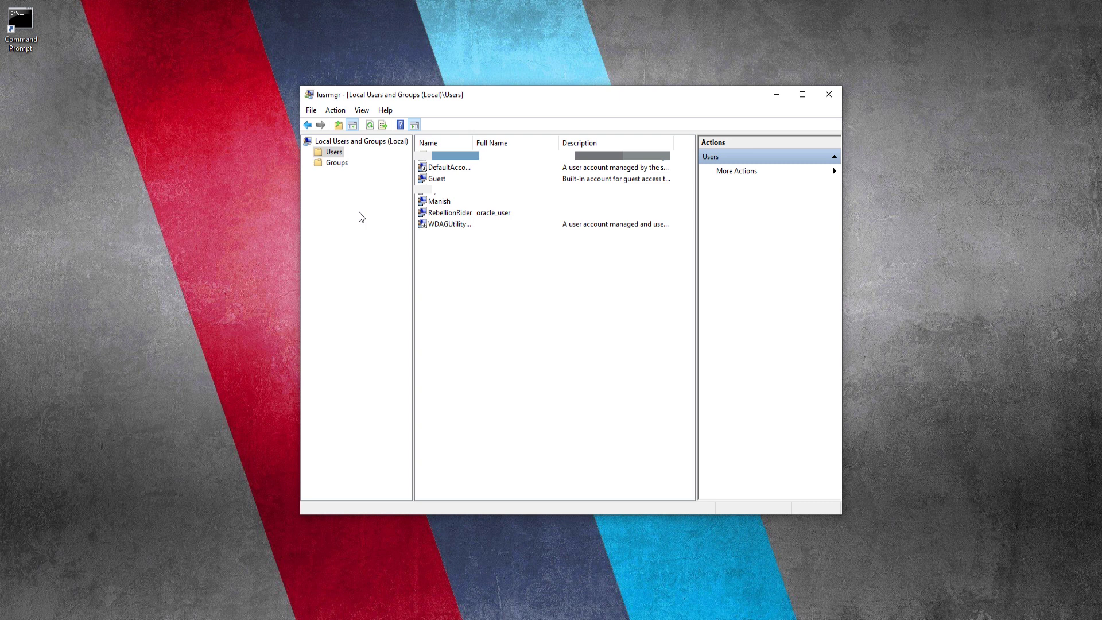
pyautogui.click(450, 213)
pyautogui.press('Delete')
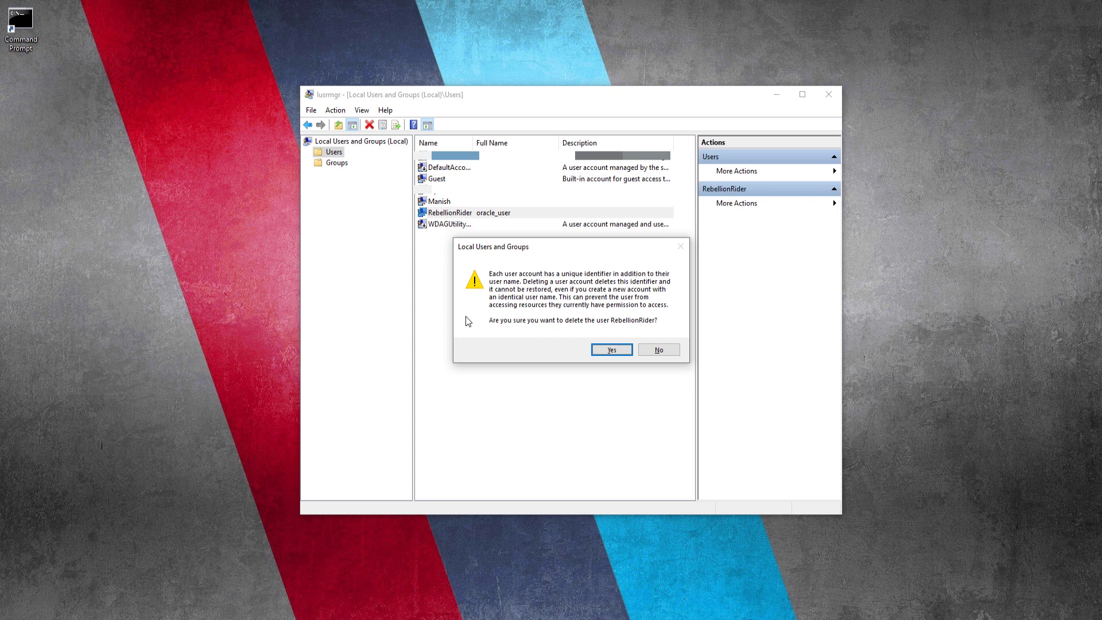
pyautogui.press('Return')
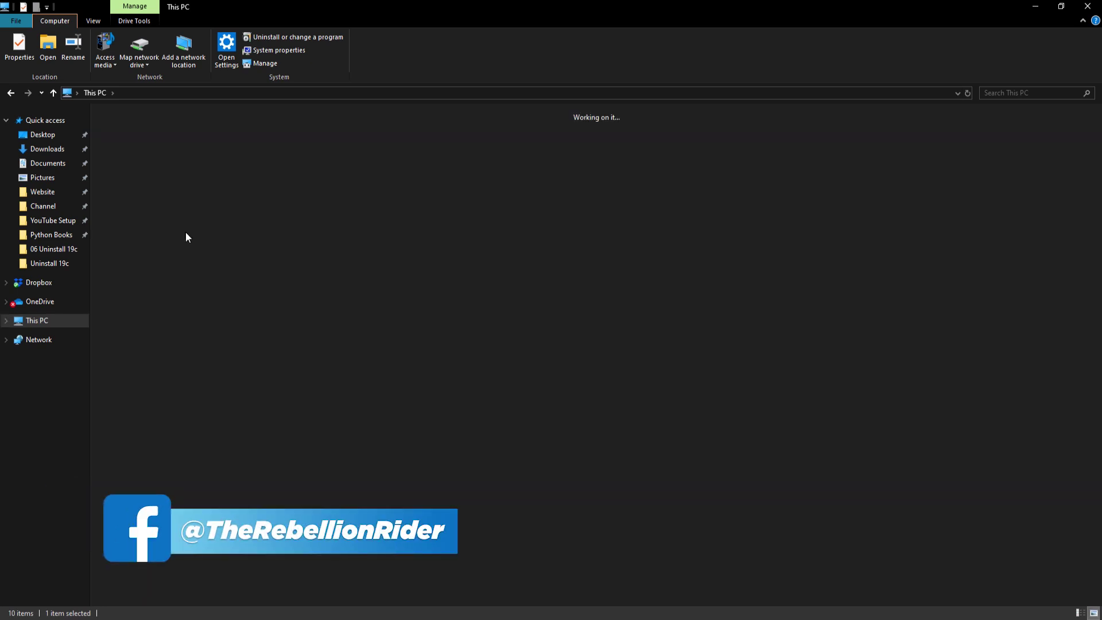
# Step: Permanently delete all eight items in C:\App, including db_home, diag, oradata and the zip file
pyautogui.doubleClick(251, 171)
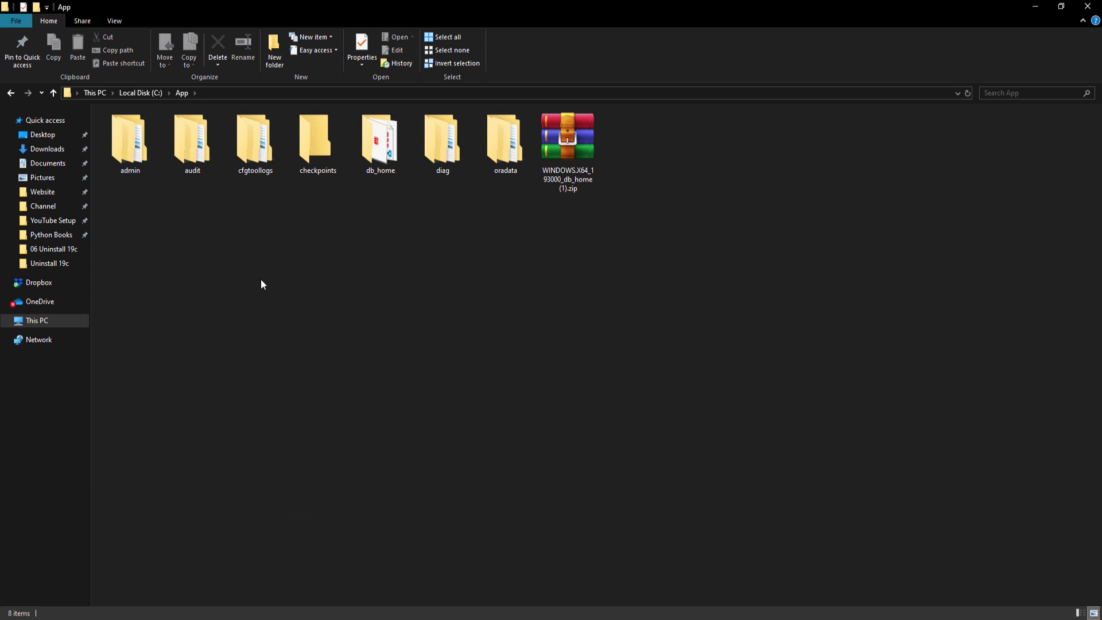
pyautogui.hotkey('ctrl', 'a')
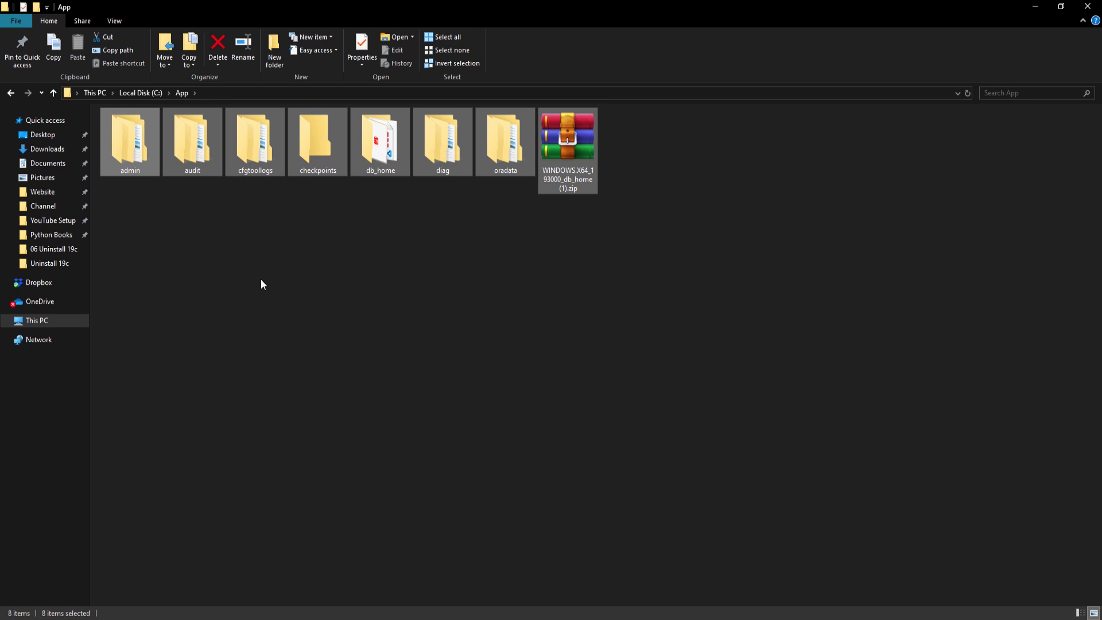
pyautogui.press('Delete')
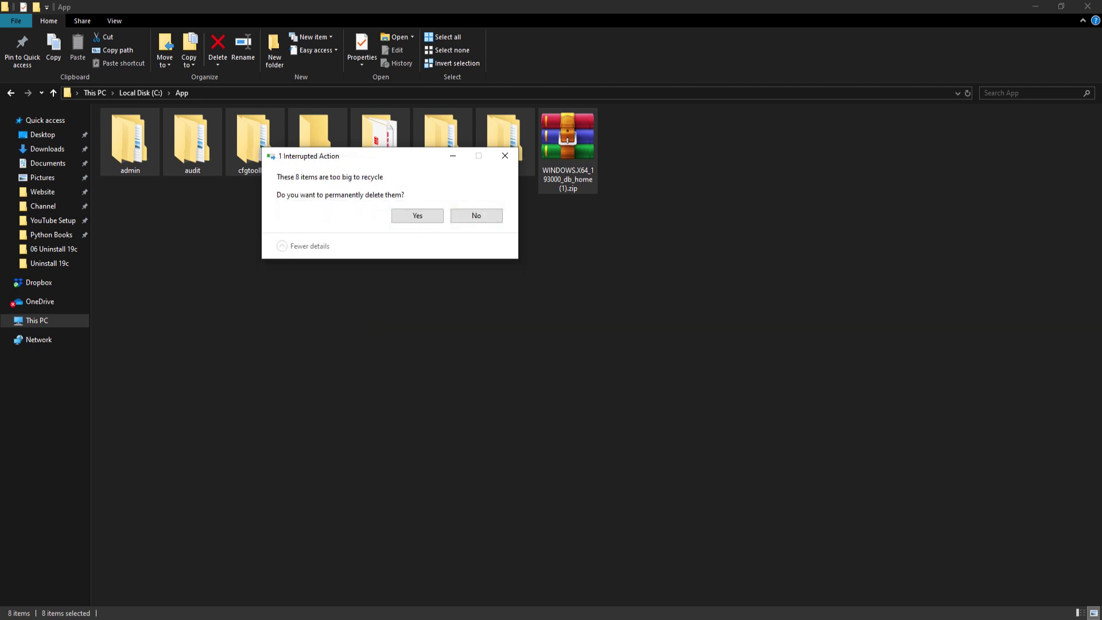
pyautogui.click(425, 217)
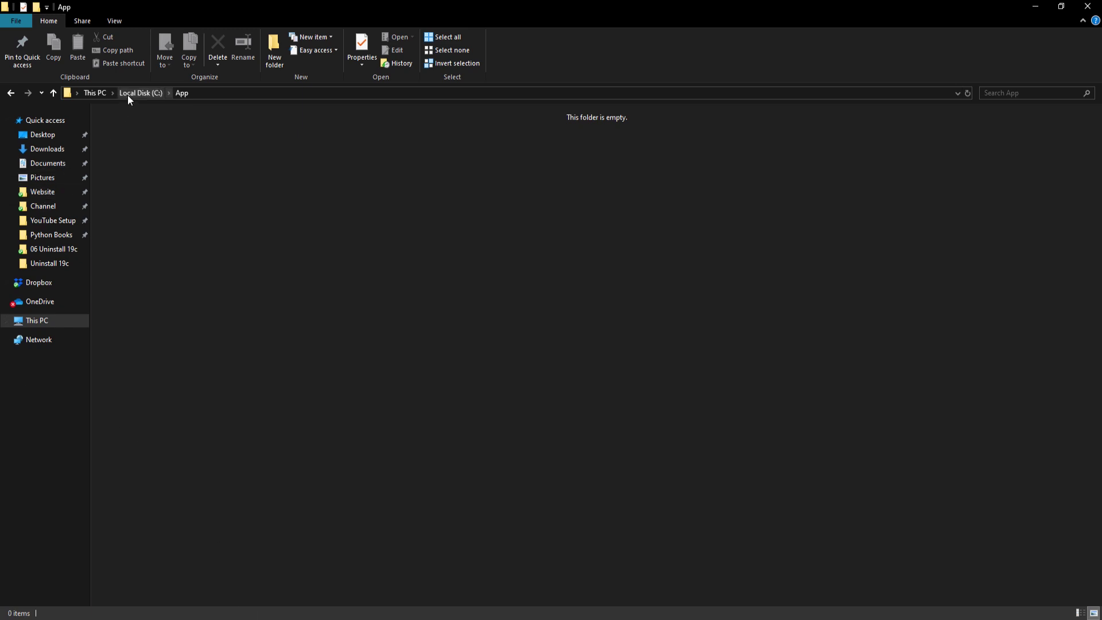
# Step: Delete the Oracle folder from C:\Program Files, granting administrator permission to proceed
pyautogui.click(127, 95)
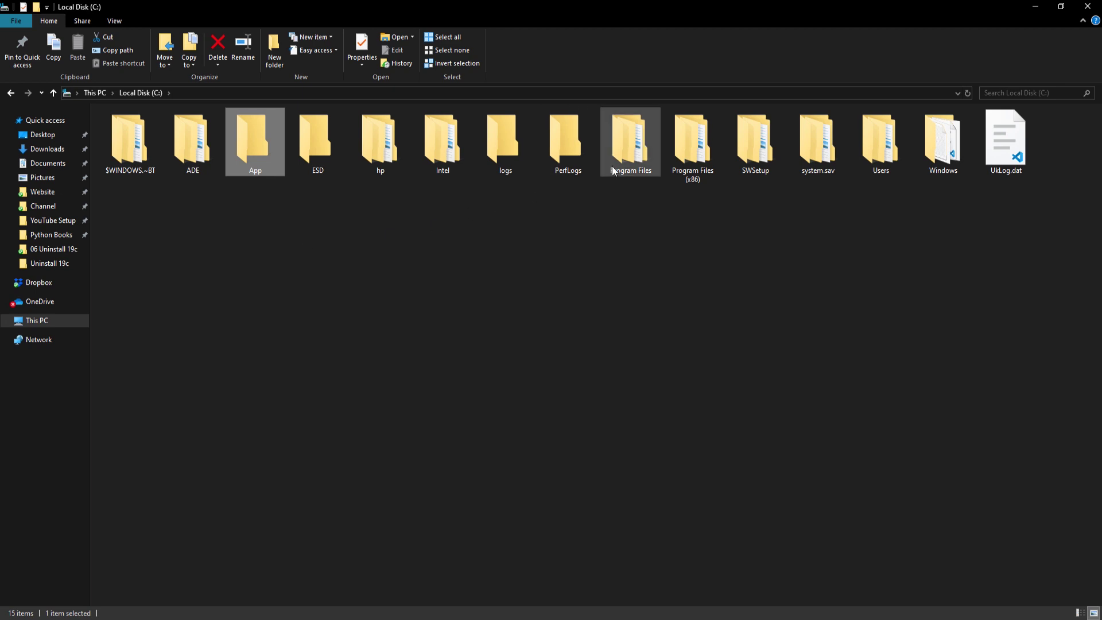
pyautogui.doubleClick(613, 167)
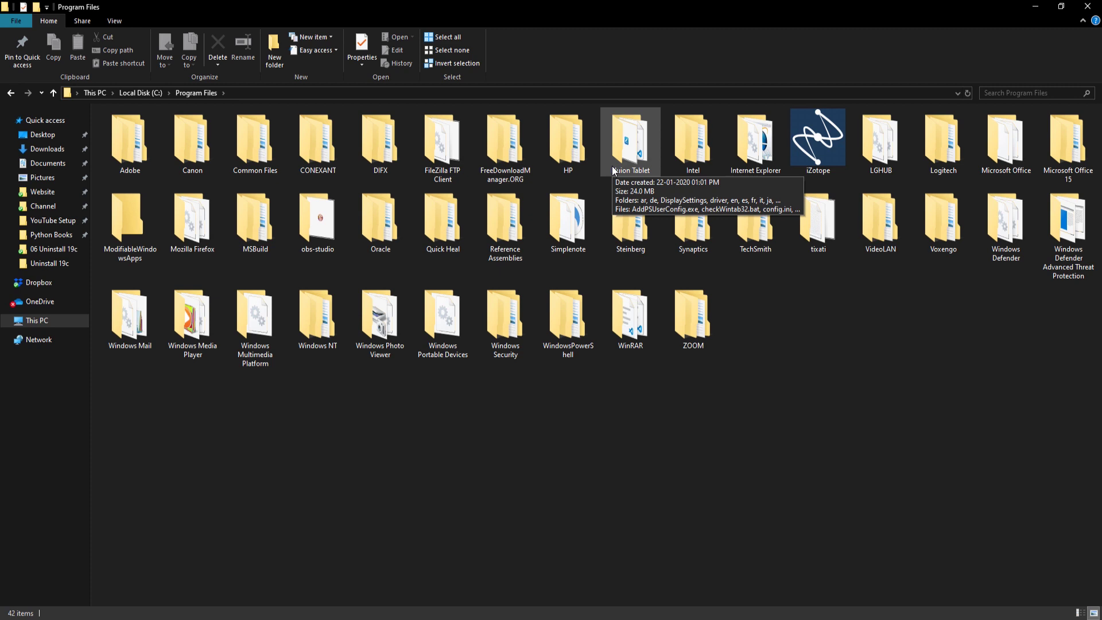
pyautogui.click(393, 248)
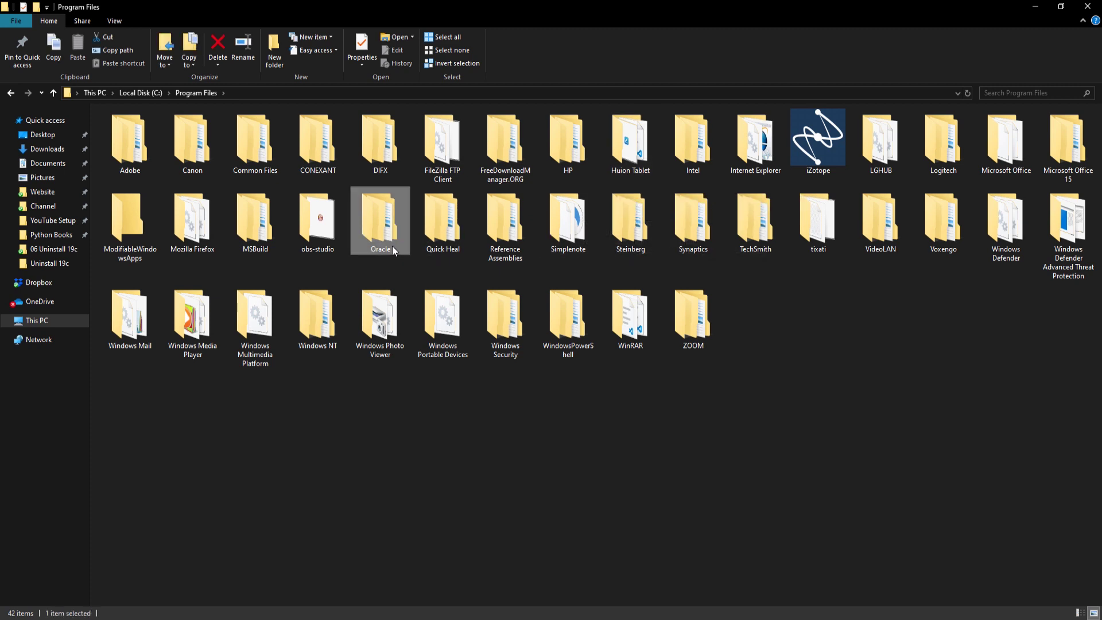
pyautogui.press('Delete')
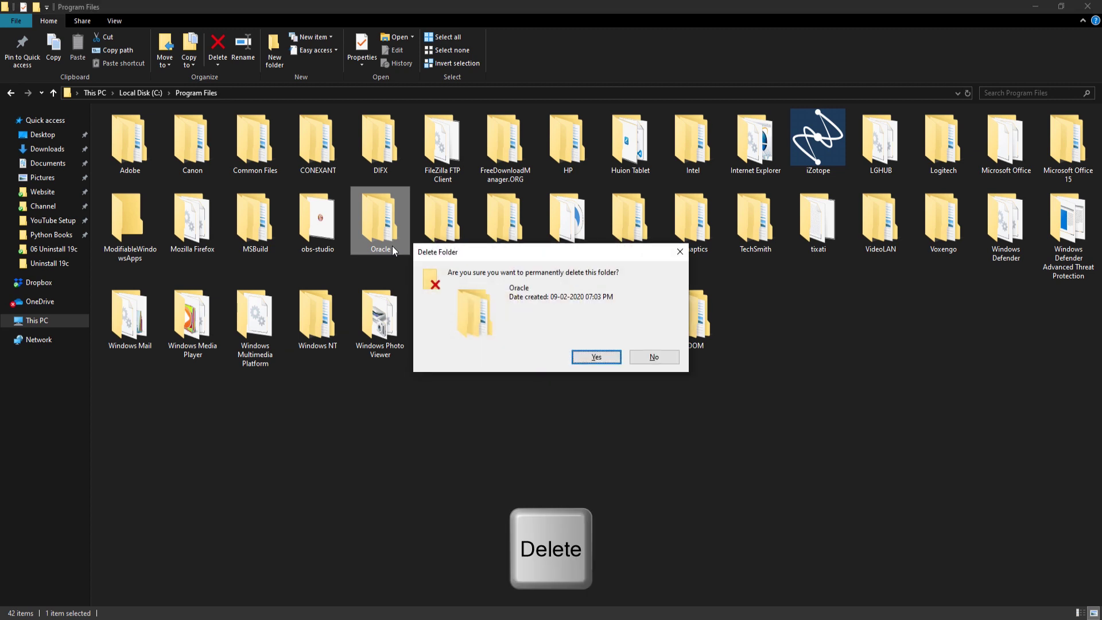
pyautogui.press('Return')
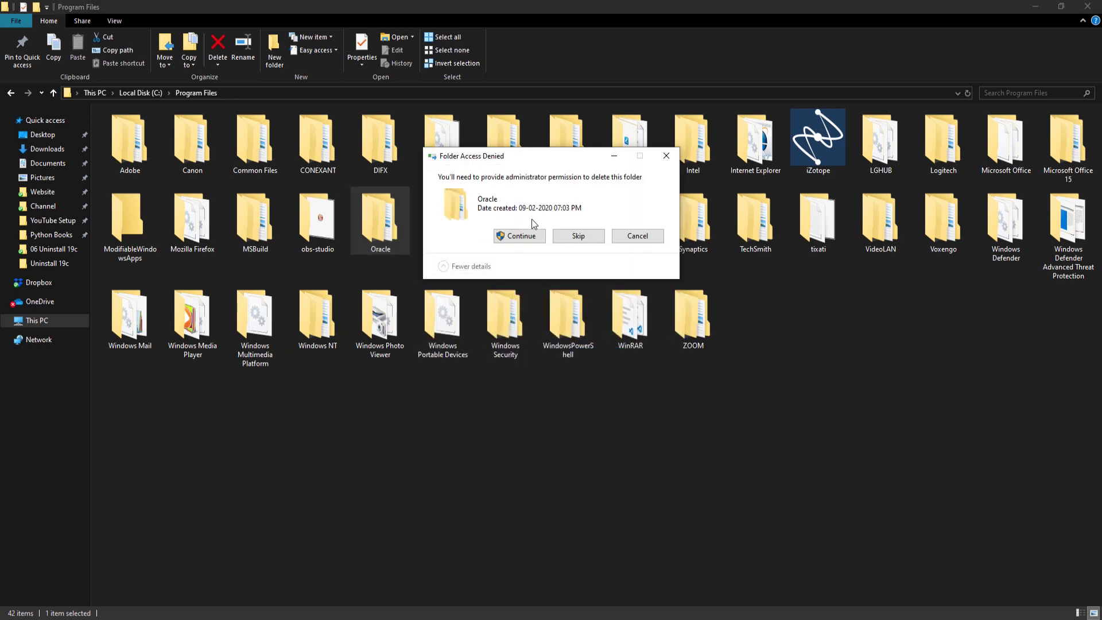
pyautogui.click(522, 236)
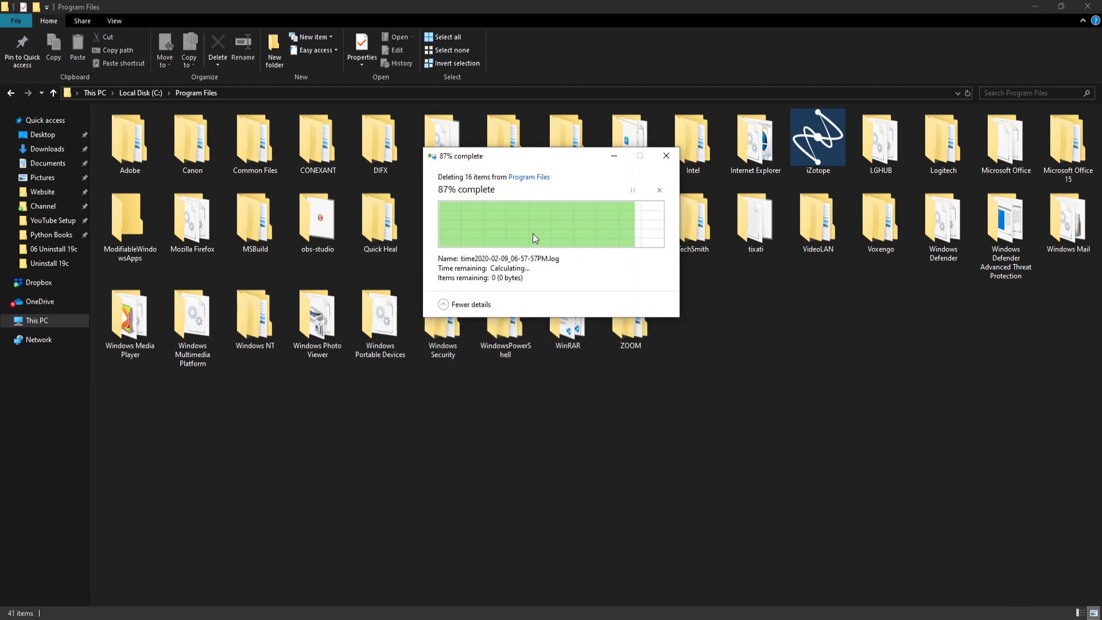